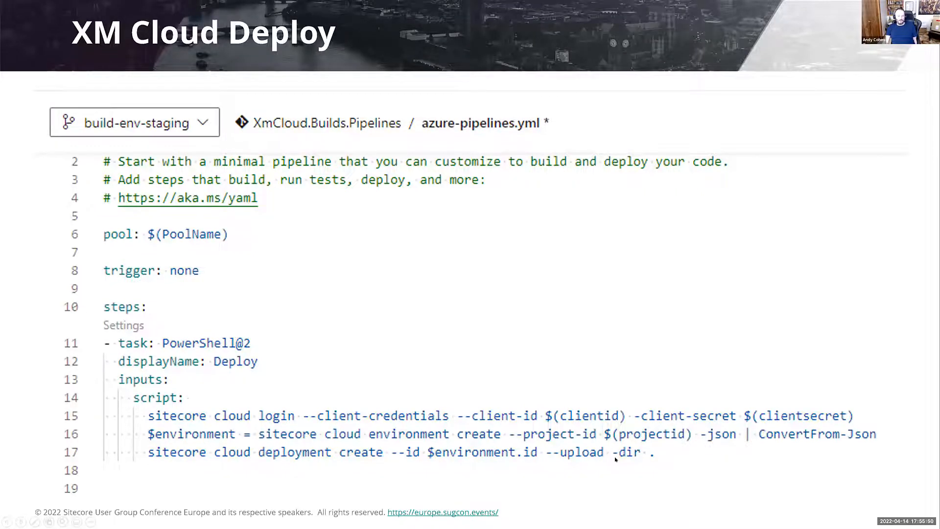
pyautogui.press('Right')
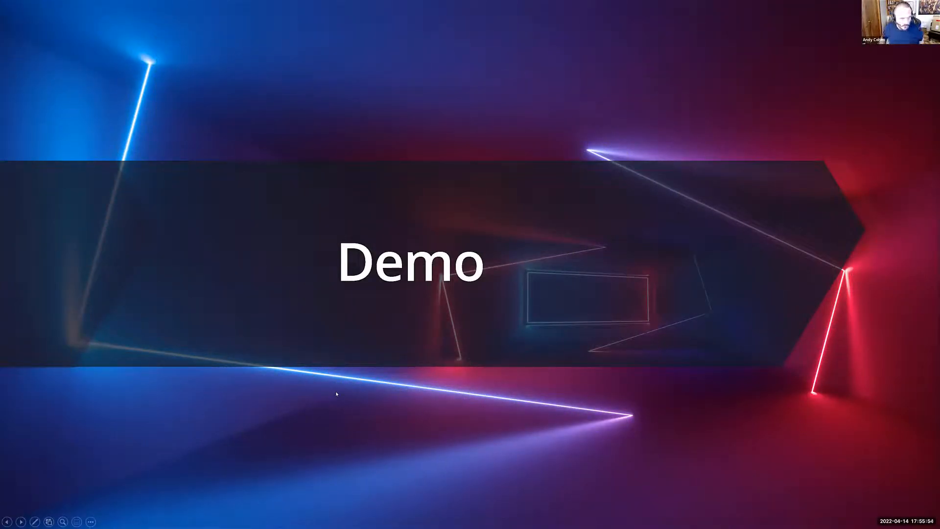
pyautogui.press('Right')
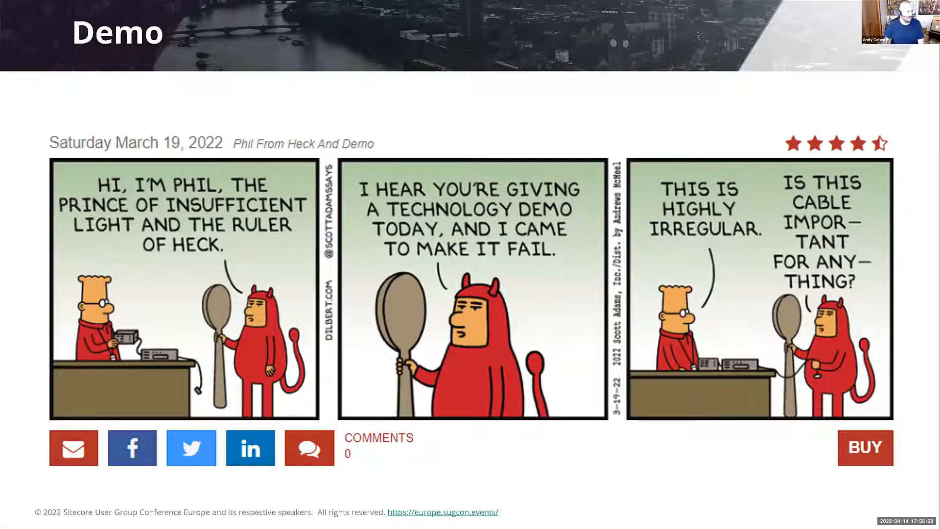
pyautogui.press('Right')
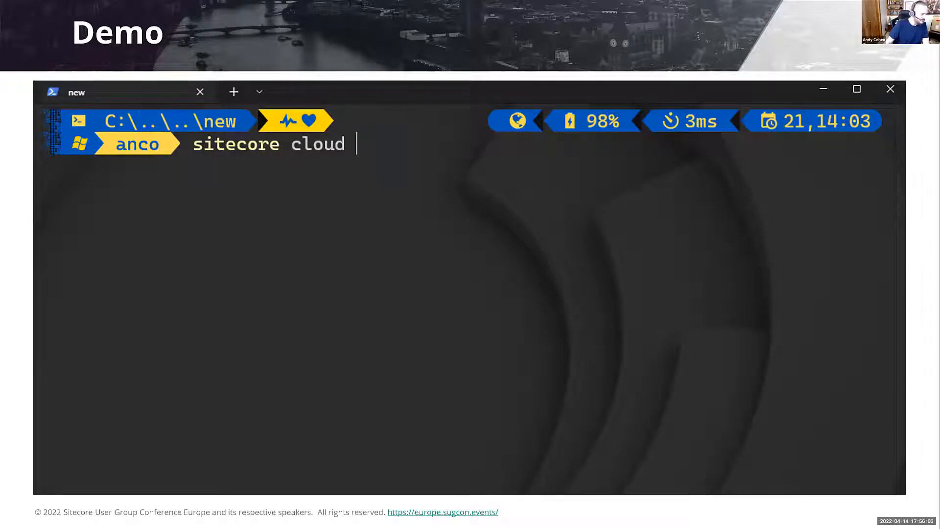
# - Switch to the terminal, shrink it to a floating window over most of the slide, clear it and bring it in front of the browser
pyautogui.hotkey('alt', 'Tab')
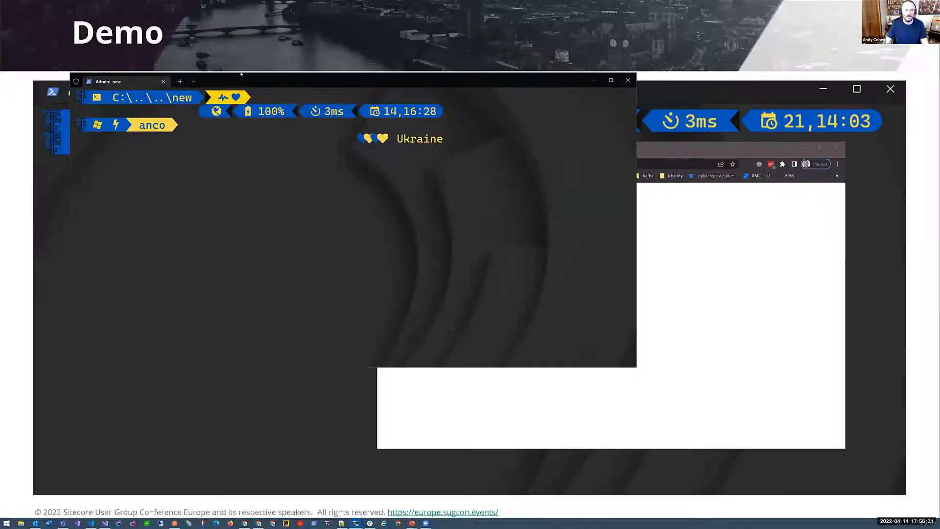
pyautogui.moveTo(242, 82); pyautogui.dragTo(196, 33)
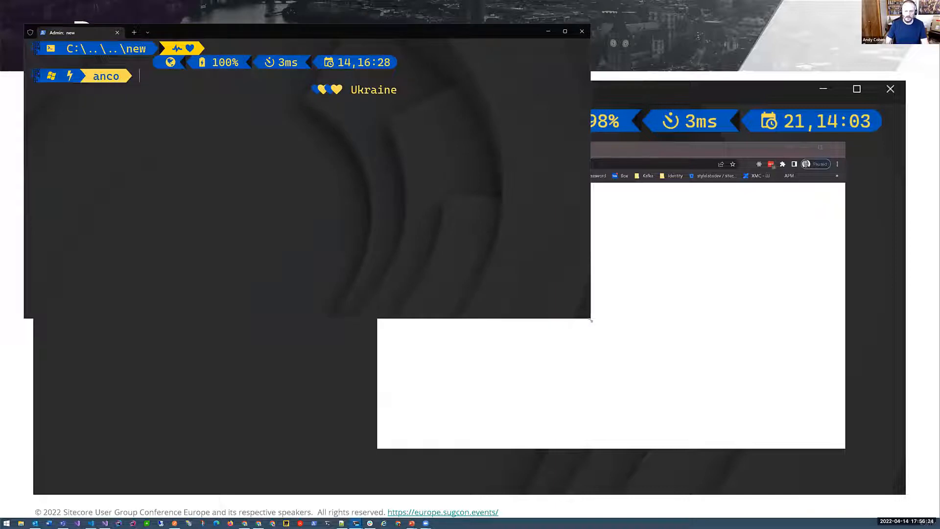
pyautogui.moveTo(591, 320); pyautogui.dragTo(858, 394)
pyautogui.hotkey('ctrl', 'l')
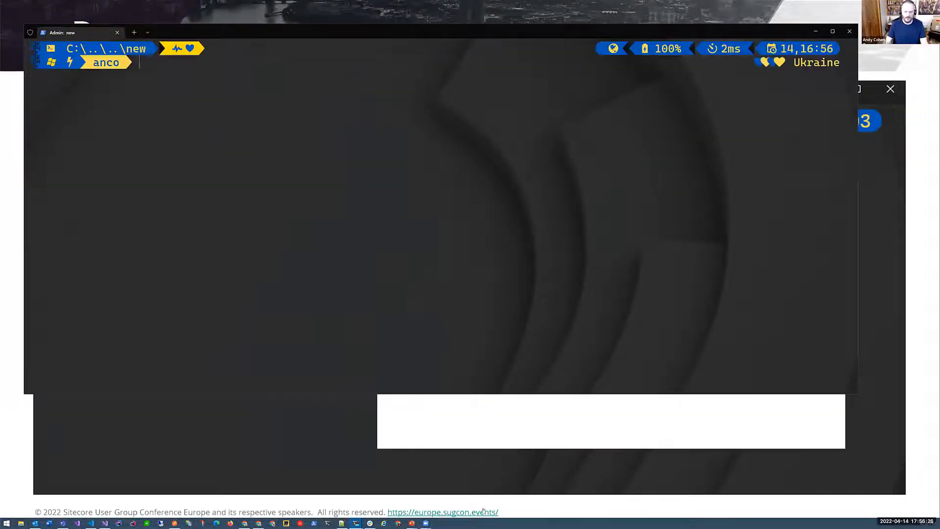
pyautogui.click(514, 429)
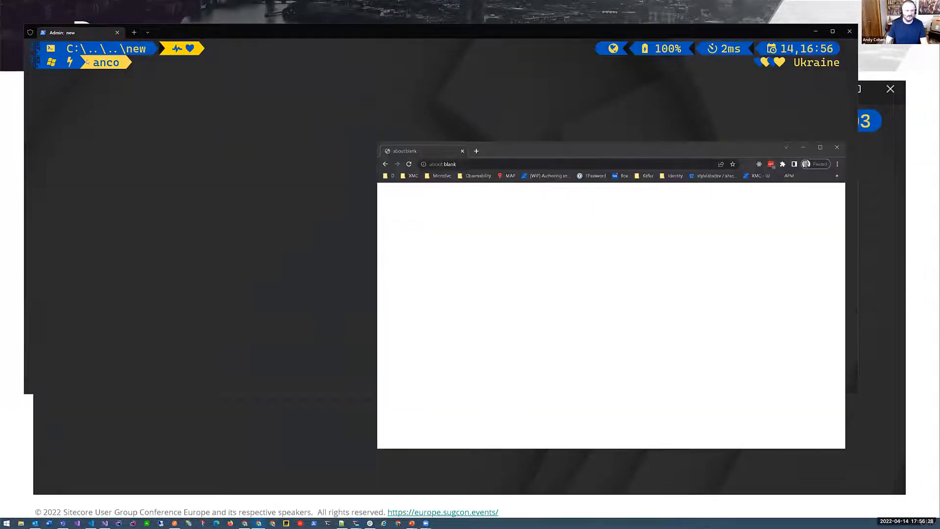
pyautogui.click(164, 43)
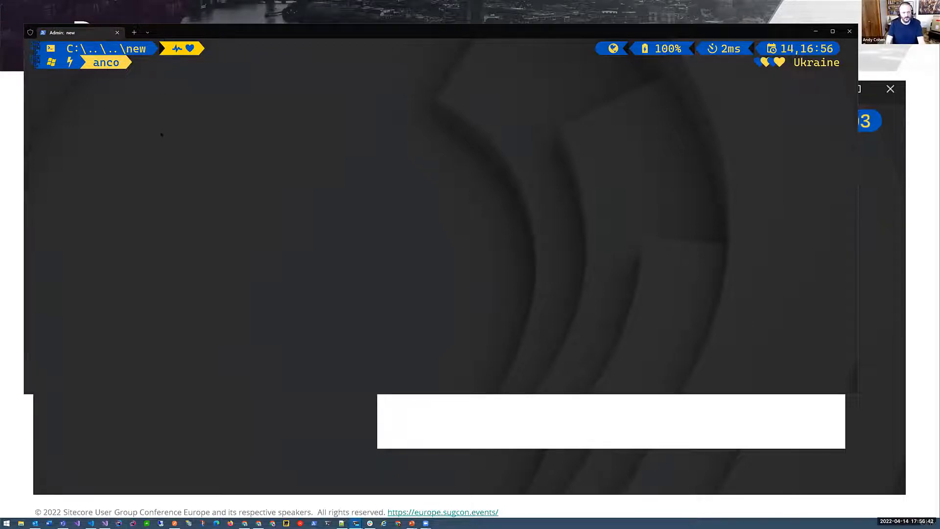
pyautogui.write('sitecore')
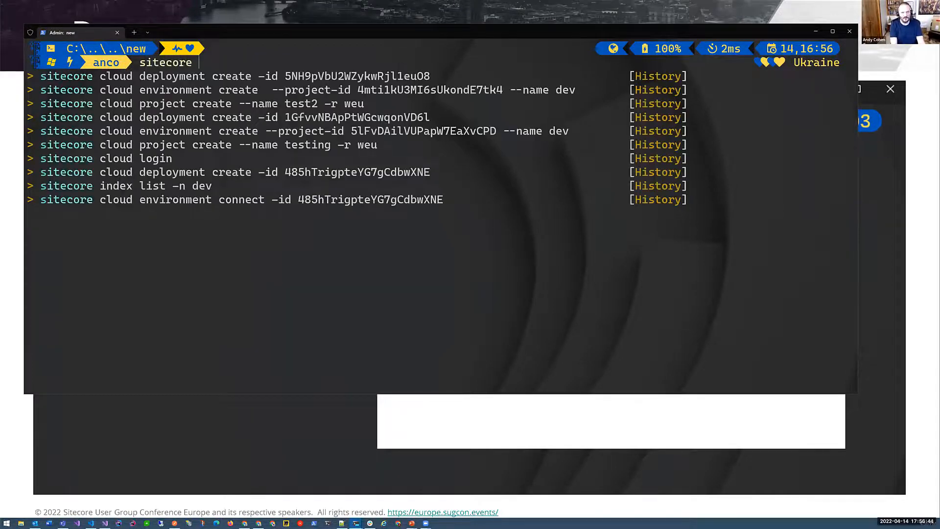
pyautogui.press('BackSpace')
pyautogui.press('BackSpace')
pyautogui.press('BackSpace')
pyautogui.press('BackSpace')
pyautogui.press('BackSpace')
pyautogui.press('BackSpace')
pyautogui.press('BackSpace')
pyautogui.press('BackSpace')
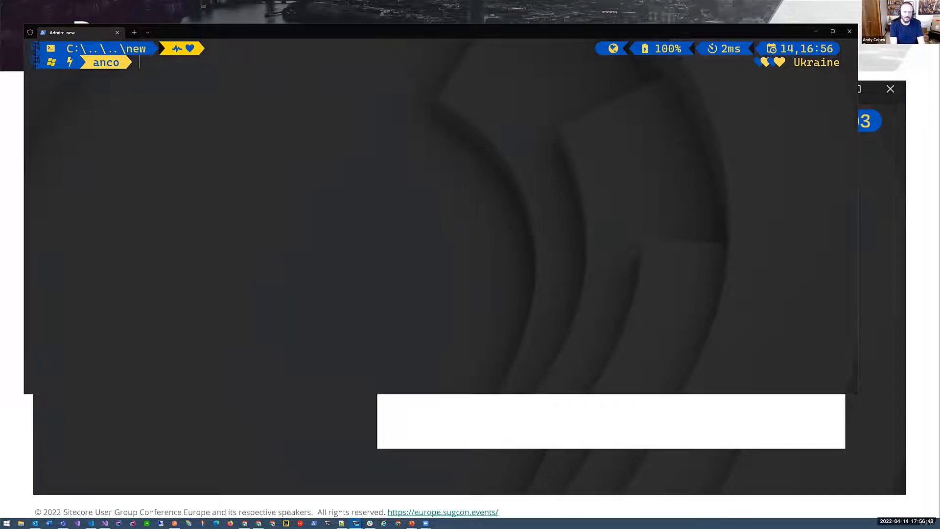
# - Start the XM Cloud sign-in by running "sitecore cloud login" in the terminal
pyautogui.write('sitecore')
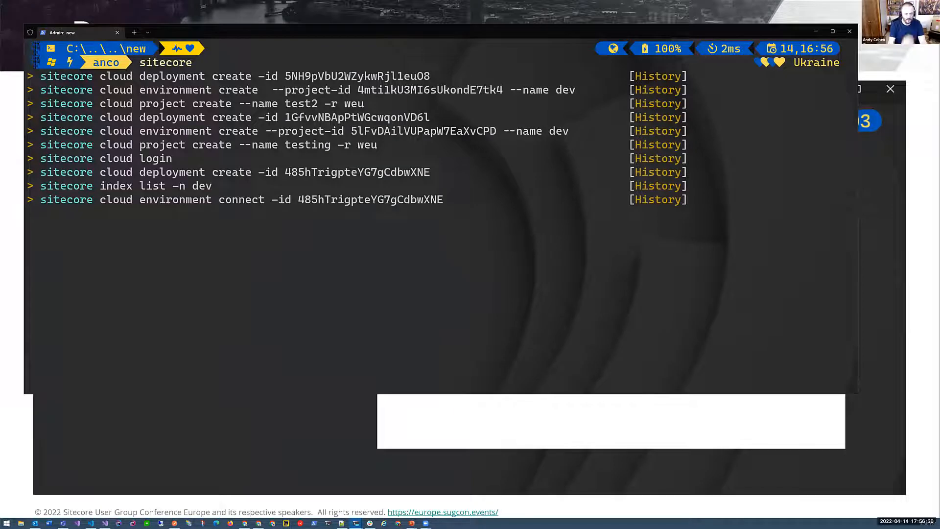
pyautogui.write(' clou')
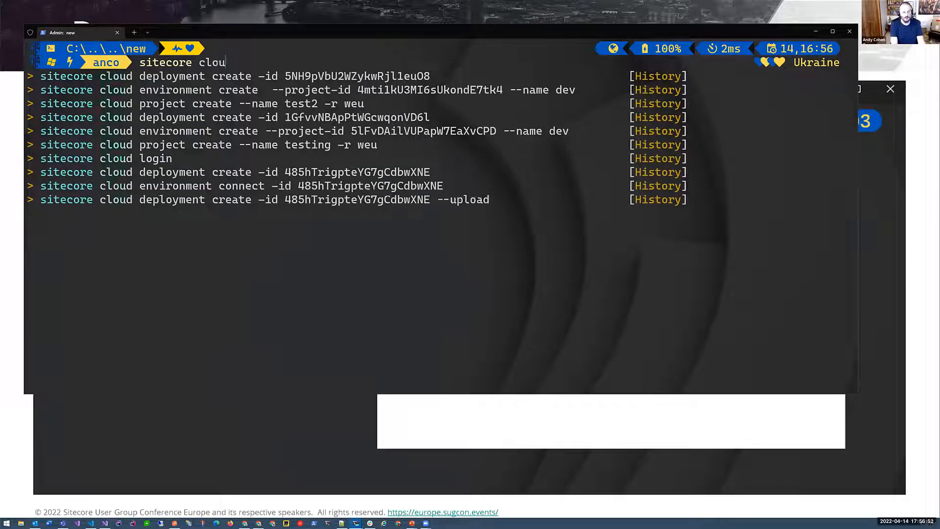
pyautogui.write('d d')
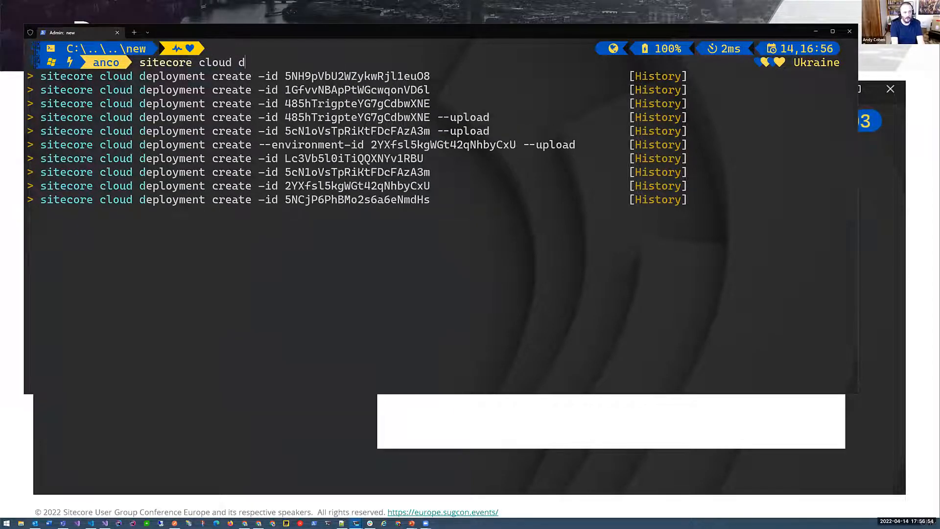
pyautogui.press('BackSpace')
pyautogui.write('login')
pyautogui.press('Return')
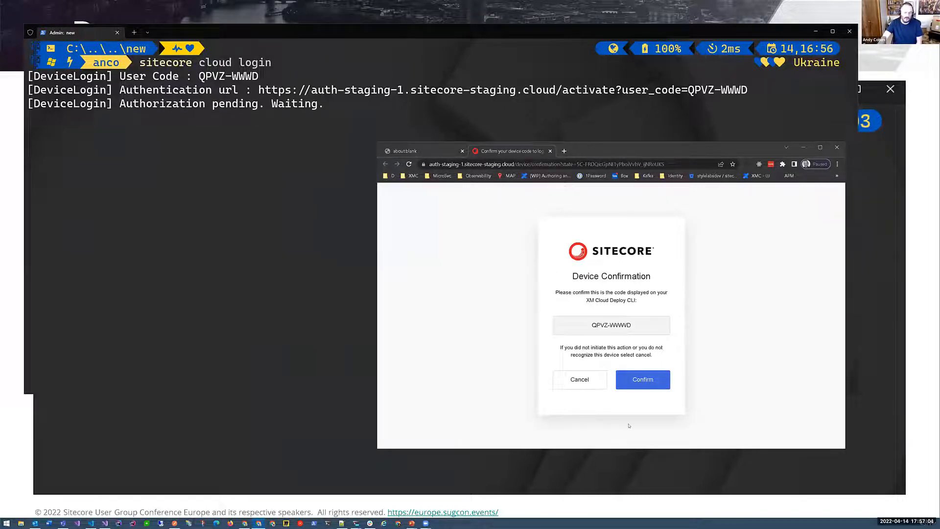
# - Confirm the device code in the browser, continue with the prefilled account, and decline saving the login to LastPass
pyautogui.click(637, 385)
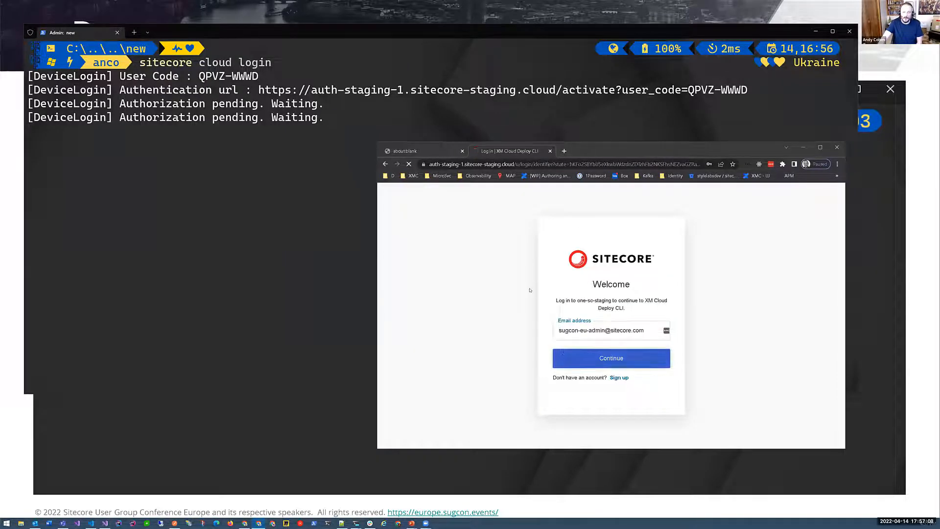
pyautogui.click(616, 350)
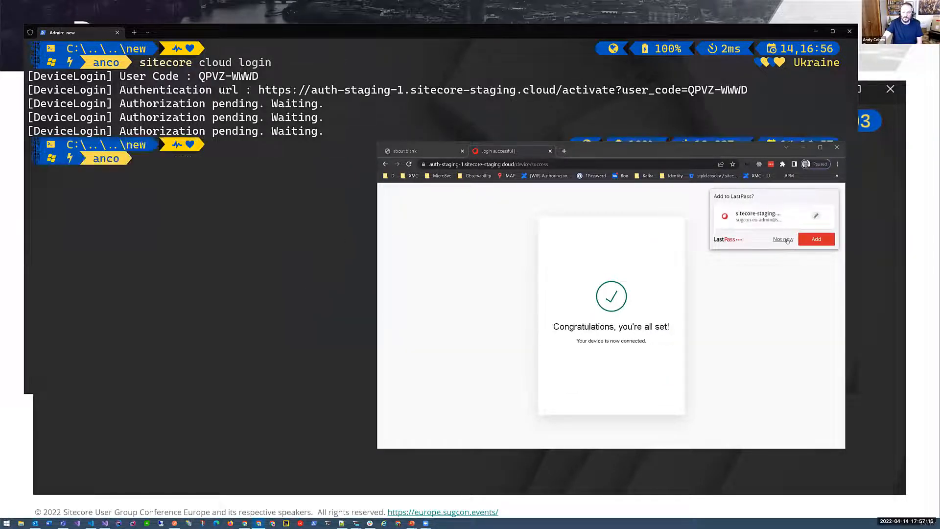
pyautogui.click(783, 239)
# - Create a cloud project named pitts in region weu by running "sitecore cloud project create --name pitts -r weu" in the terminal
pyautogui.click(121, 204)
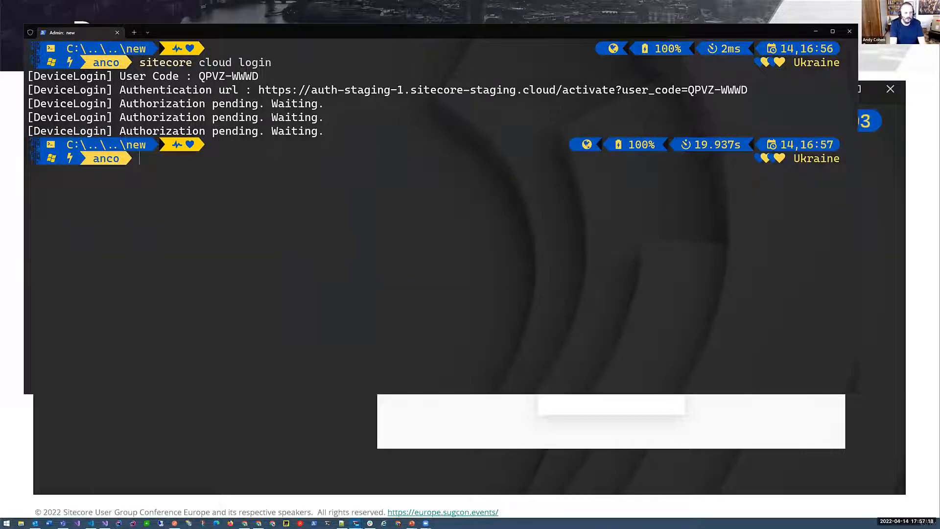
pyautogui.write('sitecore cloud project ')
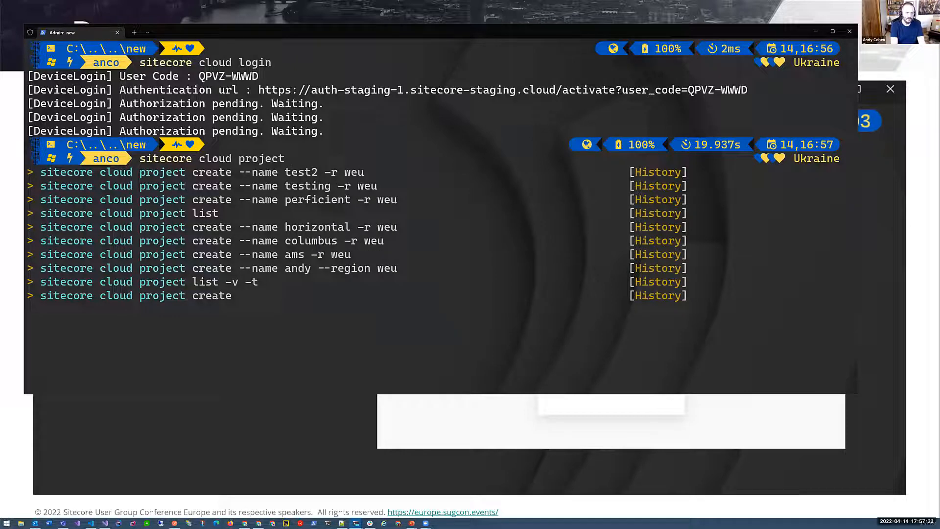
pyautogui.write('create --n')
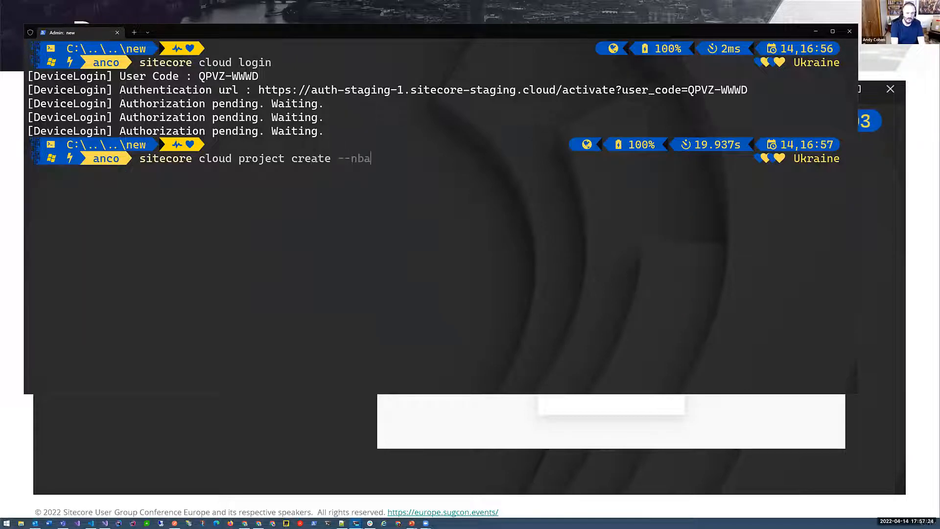
pyautogui.write('ame ')
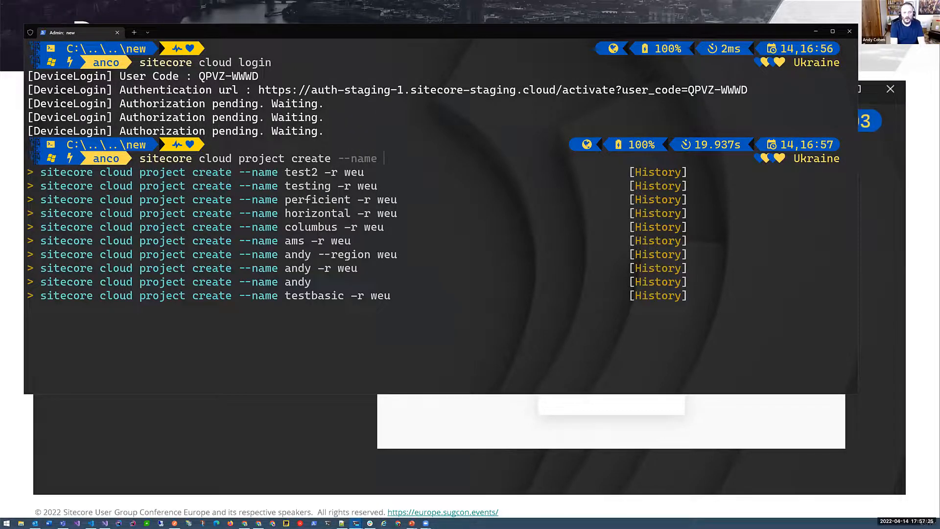
pyautogui.write('pitts')
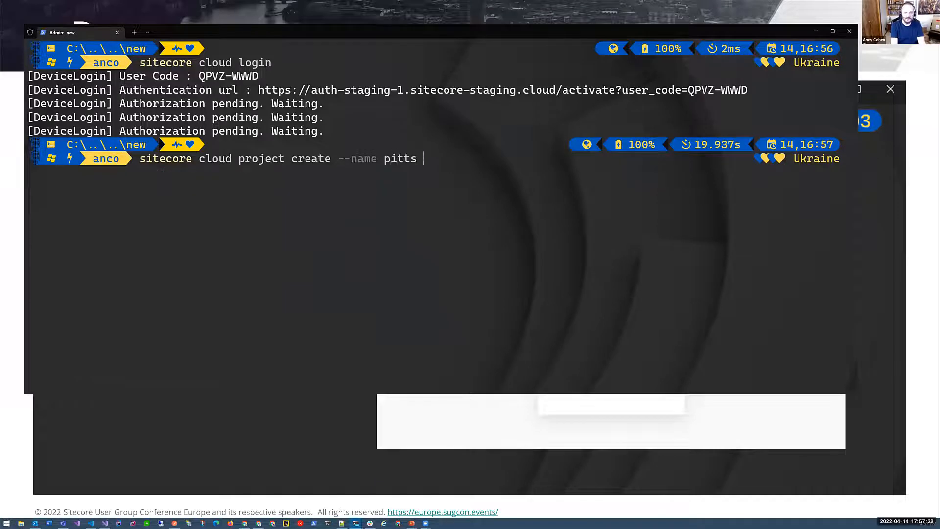
pyautogui.write(' -r ')
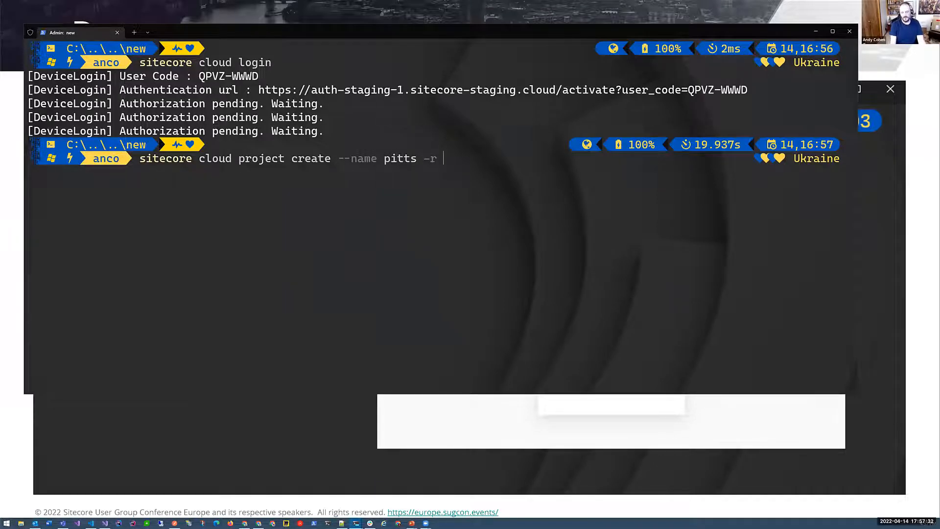
pyautogui.write('we')
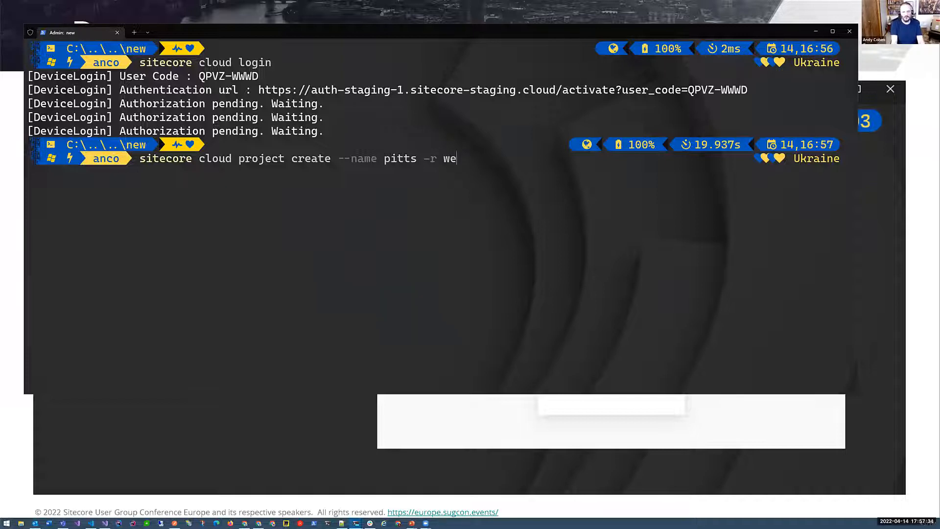
pyautogui.press('BackSpace')
pyautogui.write('eu')
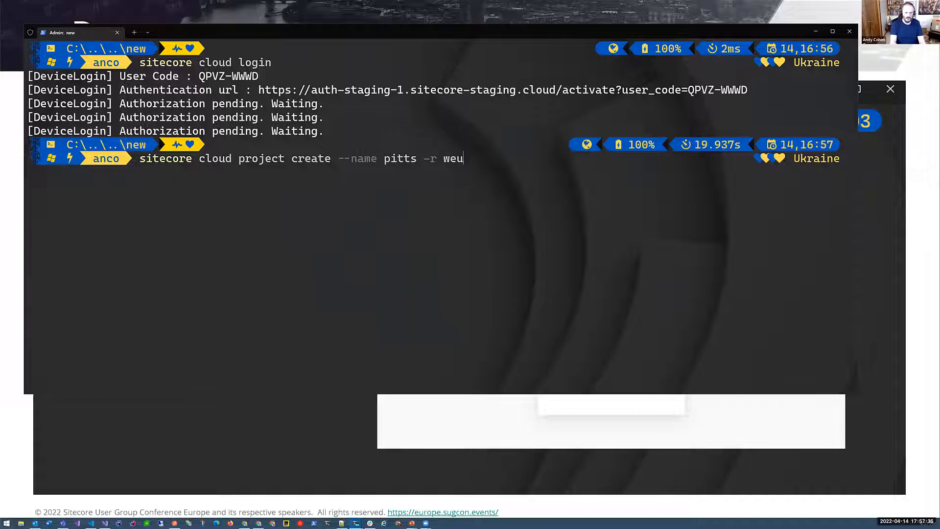
pyautogui.press('Return')
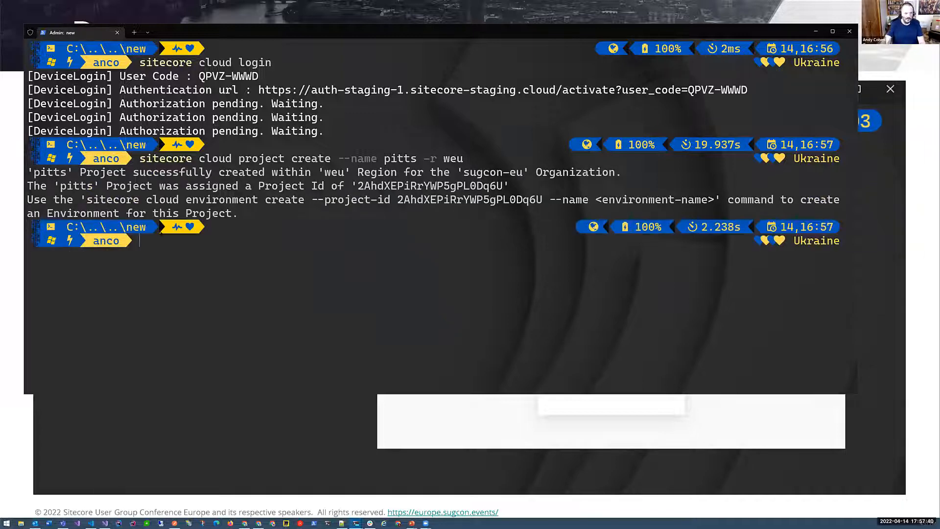
# - Create an environment named dev for the pitts project, reusing the suggested "sitecore cloud environment create" command with its project ID
pyautogui.moveTo(86, 199); pyautogui.dragTo(589, 200)
pyautogui.hotkey('ctrl', 'c')
pyautogui.hotkey('ctrl', 'v')
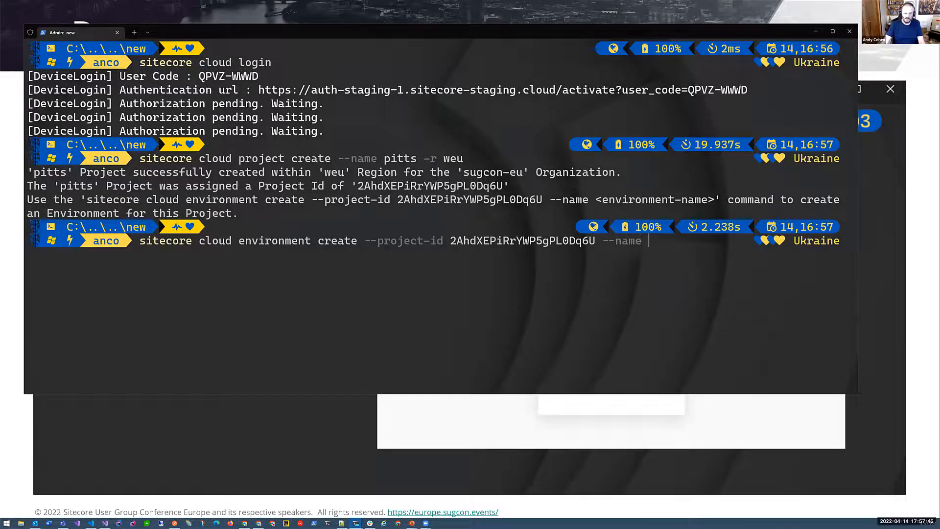
pyautogui.write('dev')
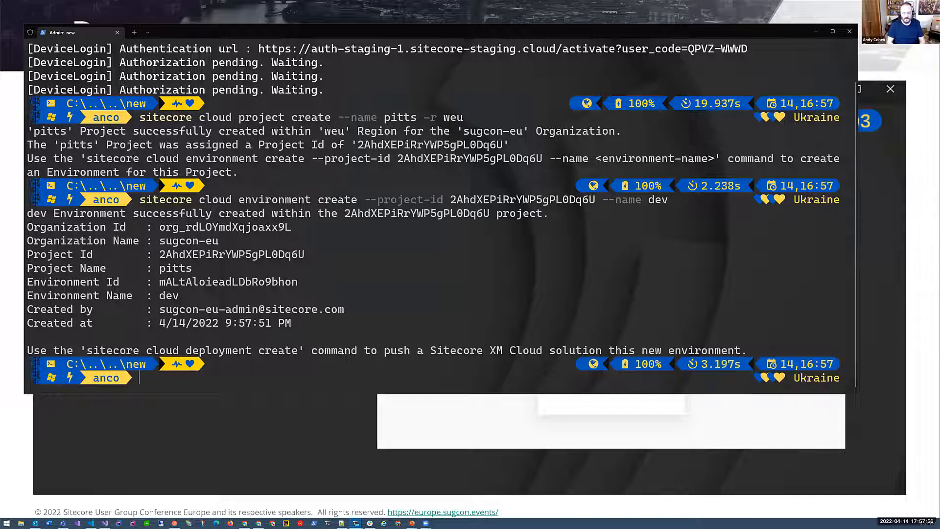
# - Start a deployment to the dev environment by running "sitecore cloud deployment create -id" with the new environment's ID
pyautogui.write('sitec')
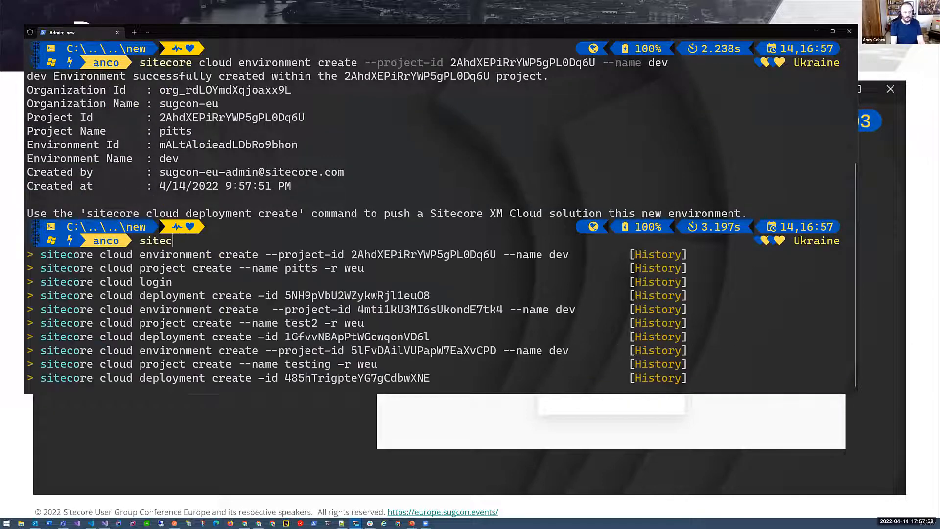
pyautogui.write('ore cloud deploymen')
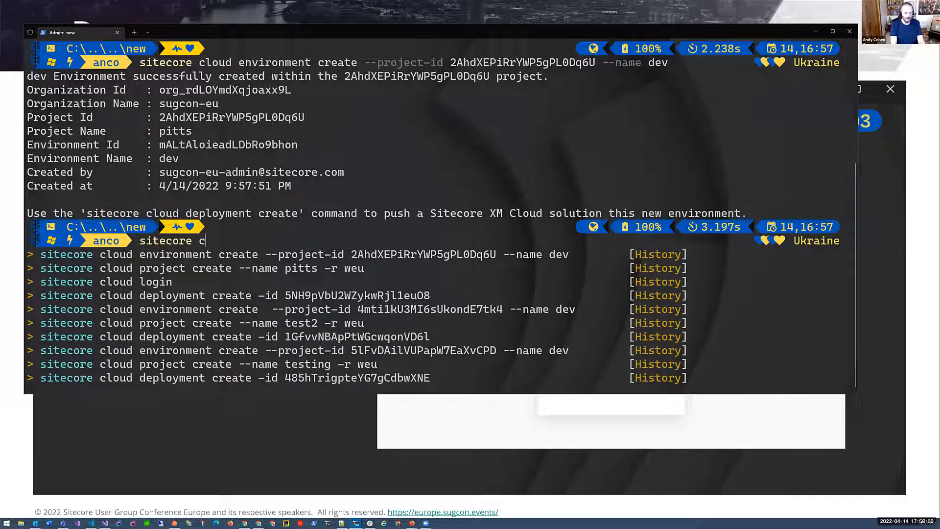
pyautogui.write('t creat')
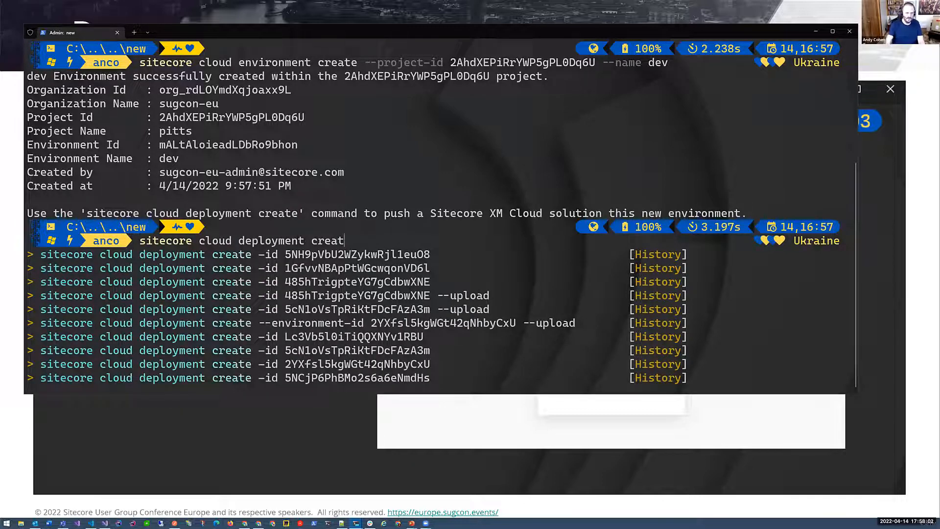
pyautogui.write('e -id')
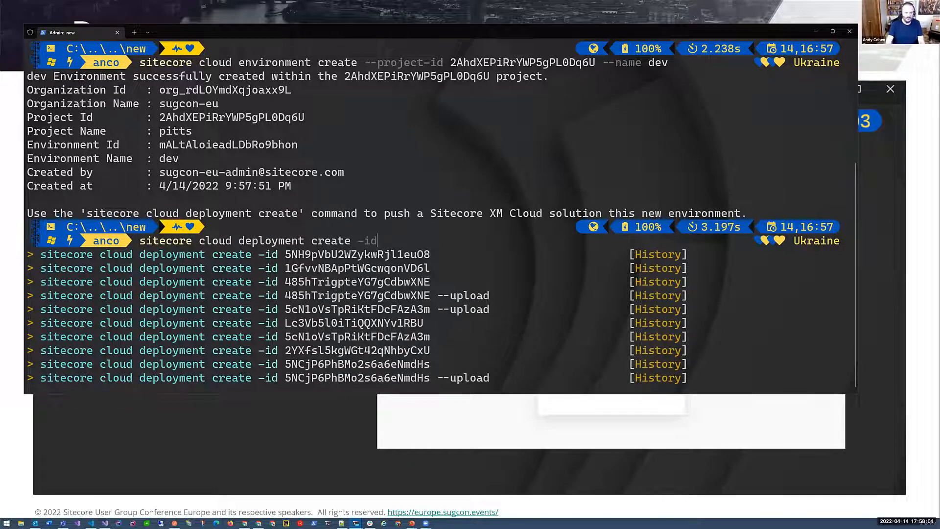
pyautogui.hotkey('ctrl', 'v')
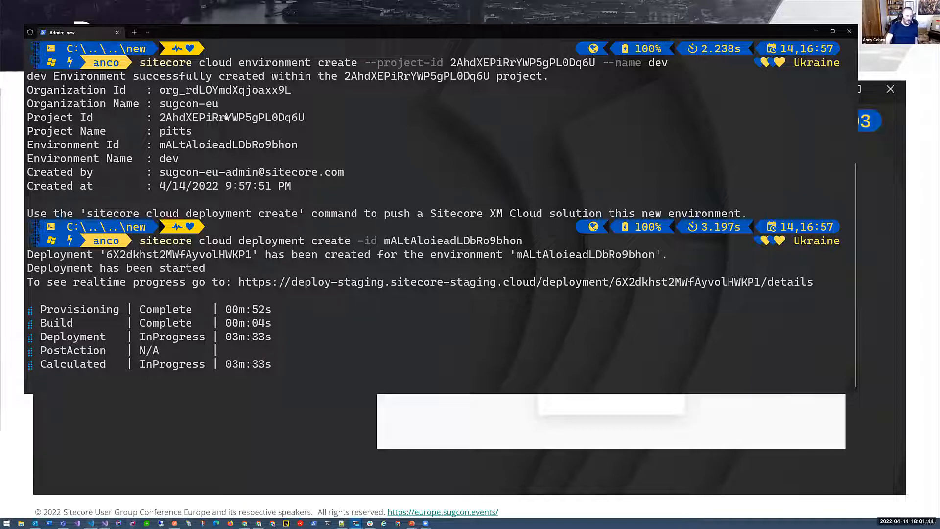
# - Switch to Visual Studio Code and enlarge its restored window beside the terminal so user.json is readable
pyautogui.click(91, 523)
pyautogui.click(904, 7)
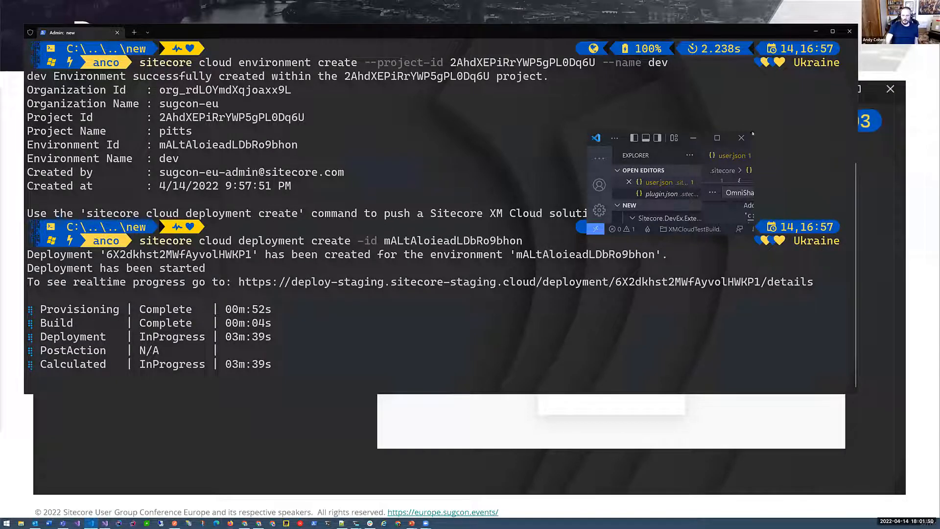
pyautogui.moveTo(753, 133); pyautogui.dragTo(904, 12)
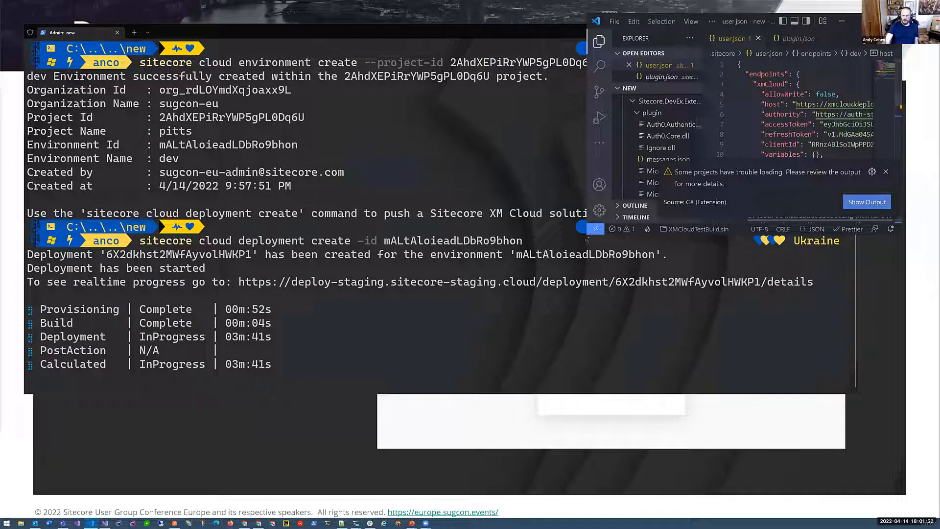
pyautogui.moveTo(587, 240); pyautogui.dragTo(305, 504)
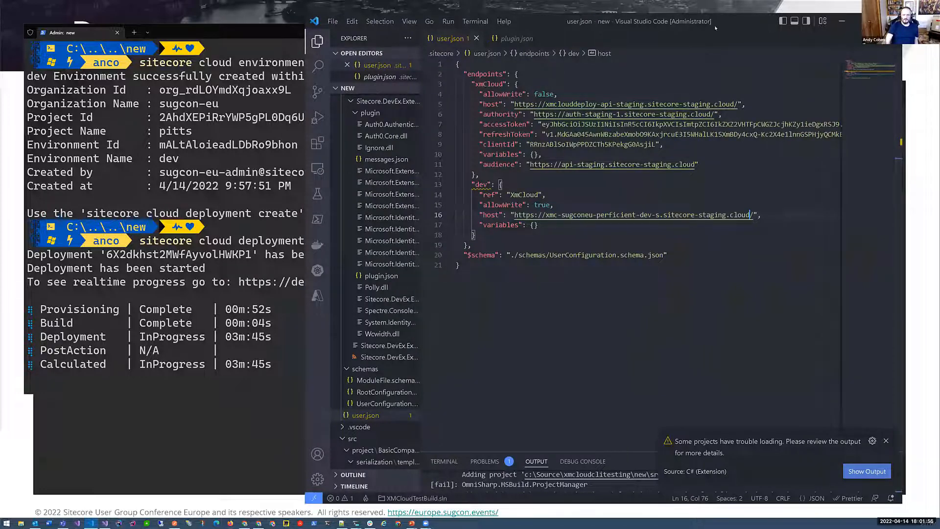
# - Open the recent folder C:\Source\xmcloudclitesting\basic-starter-nextjs in Visual Studio Code
pyautogui.moveTo(715, 27); pyautogui.dragTo(708, 35)
pyautogui.click(326, 27)
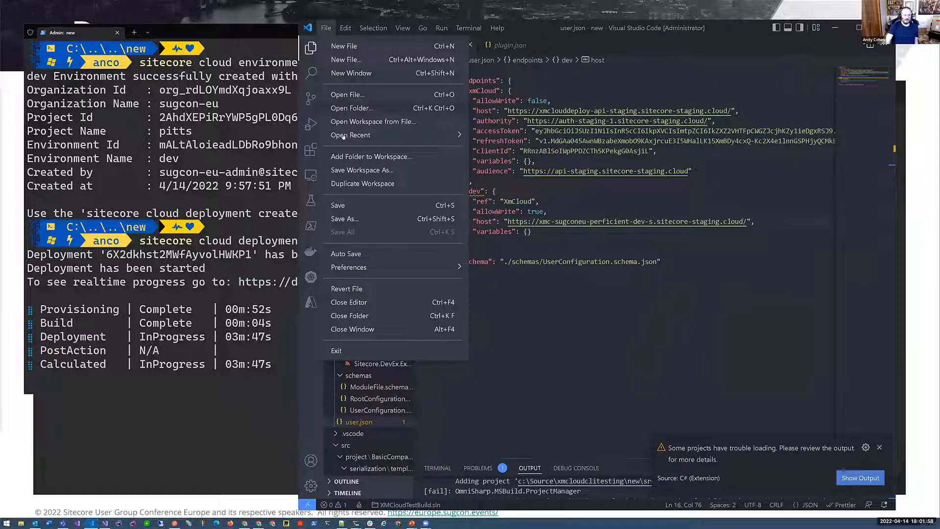
pyautogui.moveTo(343, 136)
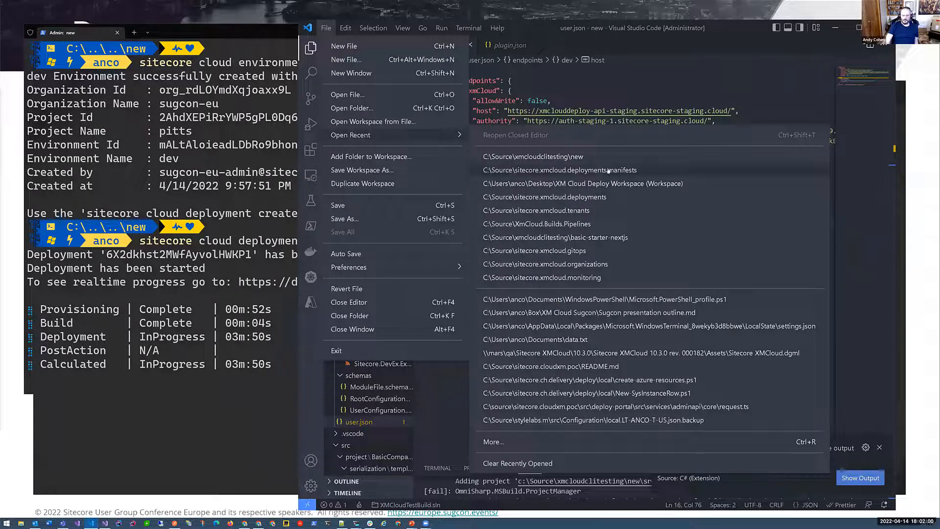
pyautogui.click(618, 238)
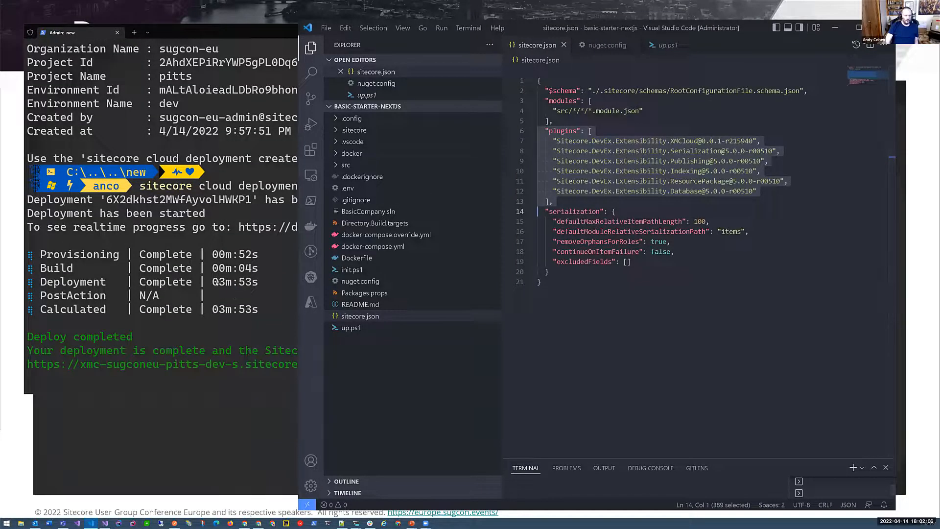
# - Highlight the Deployment stage's duration in the terminal output, and open the starter project's .env file in Visual Studio Code
pyautogui.moveTo(252, 268); pyautogui.dragTo(212, 268)
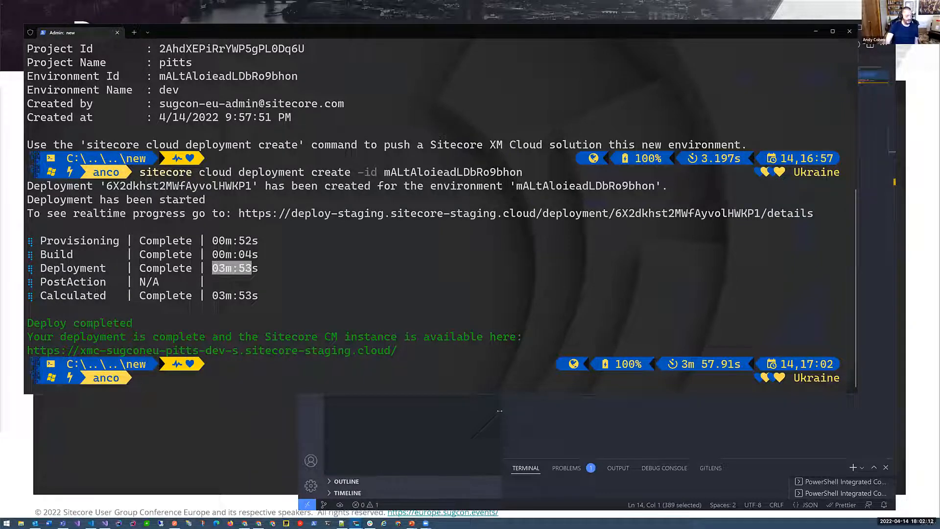
pyautogui.click(561, 411)
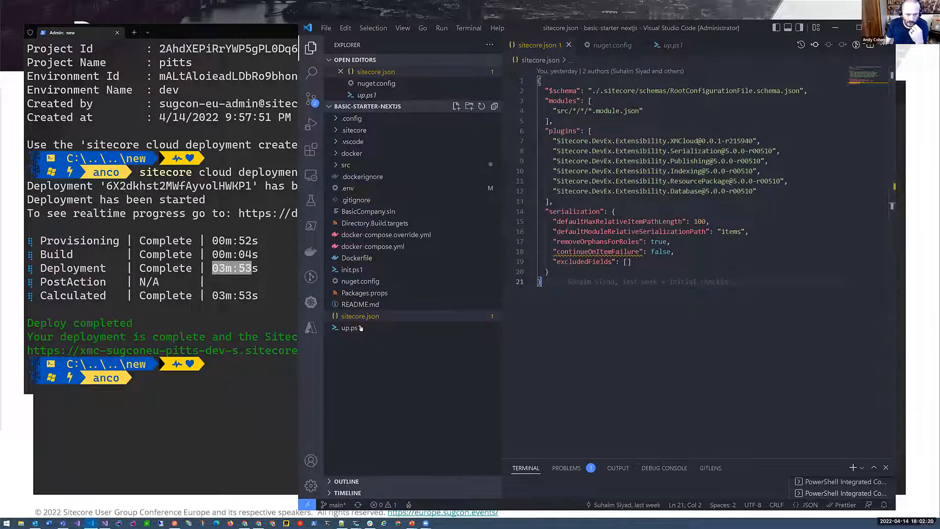
pyautogui.click(352, 258)
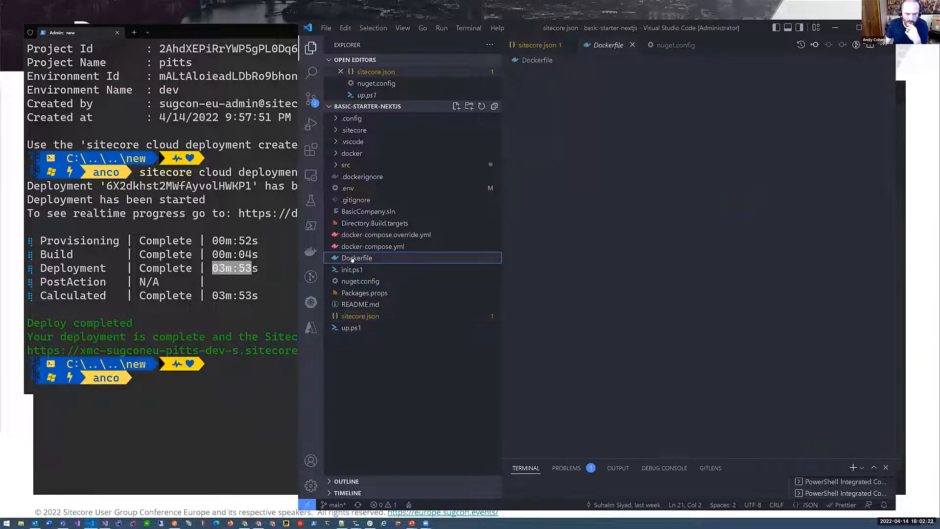
pyautogui.click(356, 189)
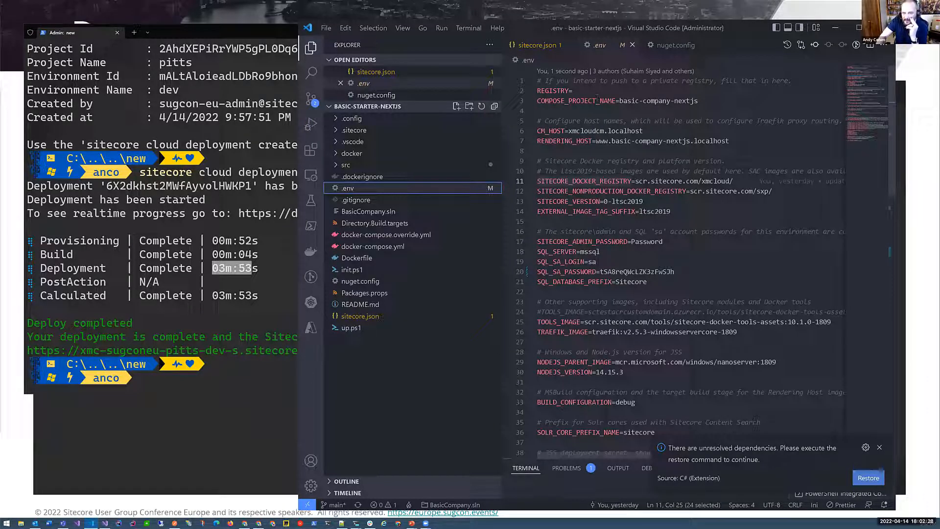
# - Set SITECORE_VERSION to 1-ltsc2019 in the .env file
pyautogui.click(609, 201)
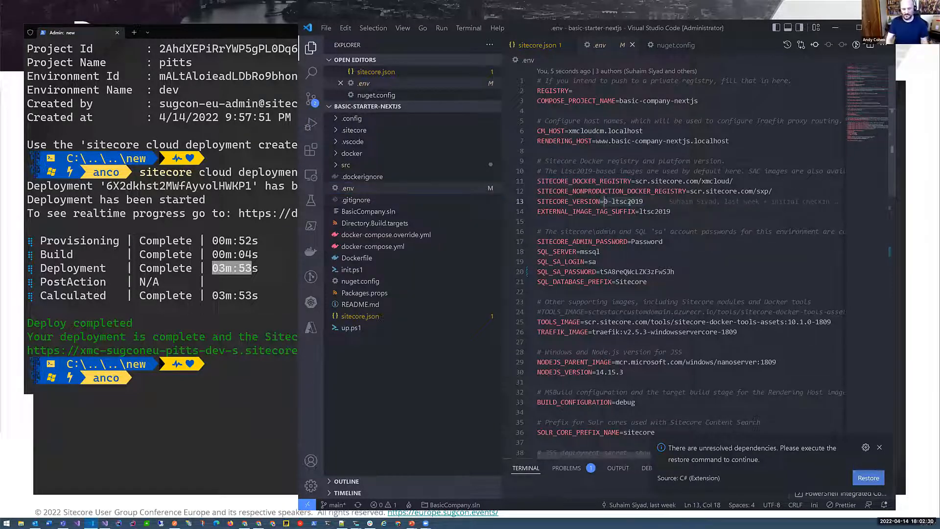
pyautogui.press('BackSpace')
pyautogui.write('1')
pyautogui.click(669, 201)
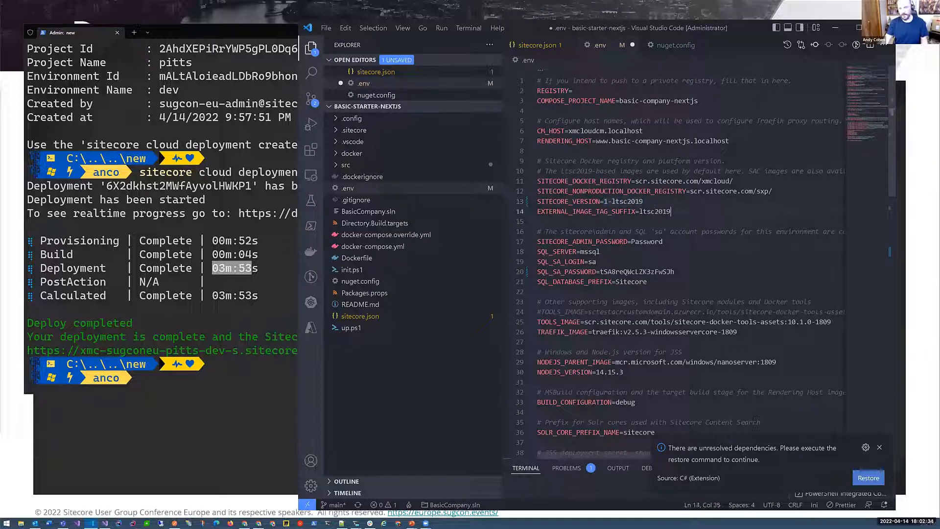
pyautogui.click(661, 201)
pyautogui.moveTo(661, 201)
pyautogui.mouseDown()
pyautogui.moveTo(605, 201)
pyautogui.moveTo(643, 202)
pyautogui.mouseUp()
# - Restore SITECORE_VERSION to 0-ltsc2019 and save the .env file
pyautogui.click(606, 201)
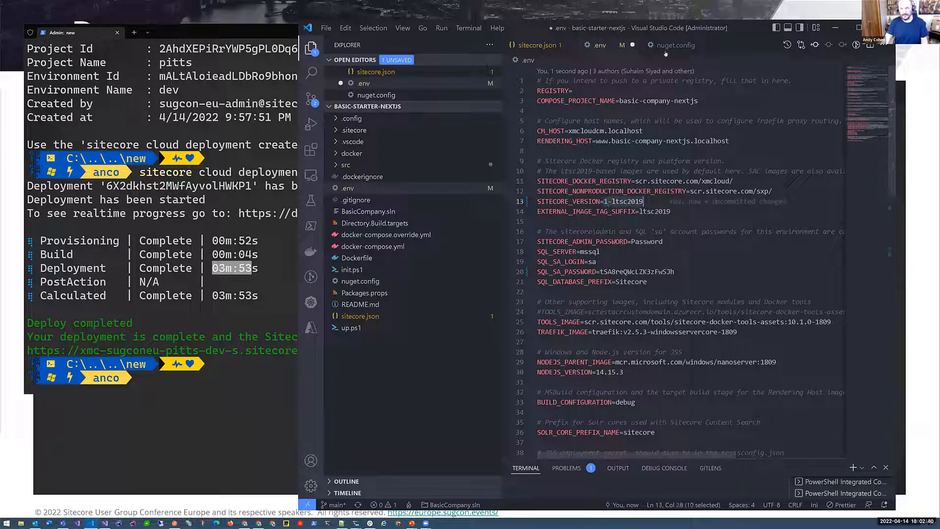
pyautogui.press('BackSpace')
pyautogui.hotkey('ctrl', 's')
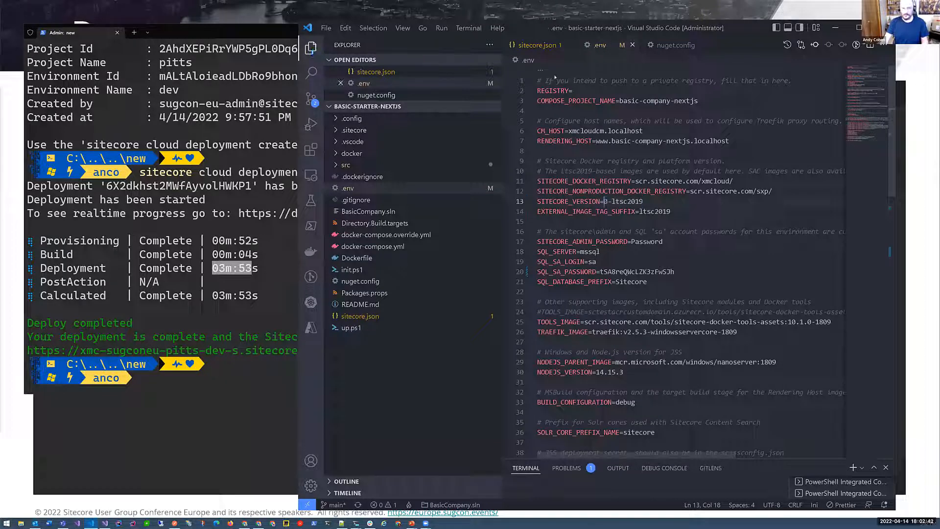
# - Open nuget.config and examine its SitecoreXmCloudPreview package source
pyautogui.click(356, 283)
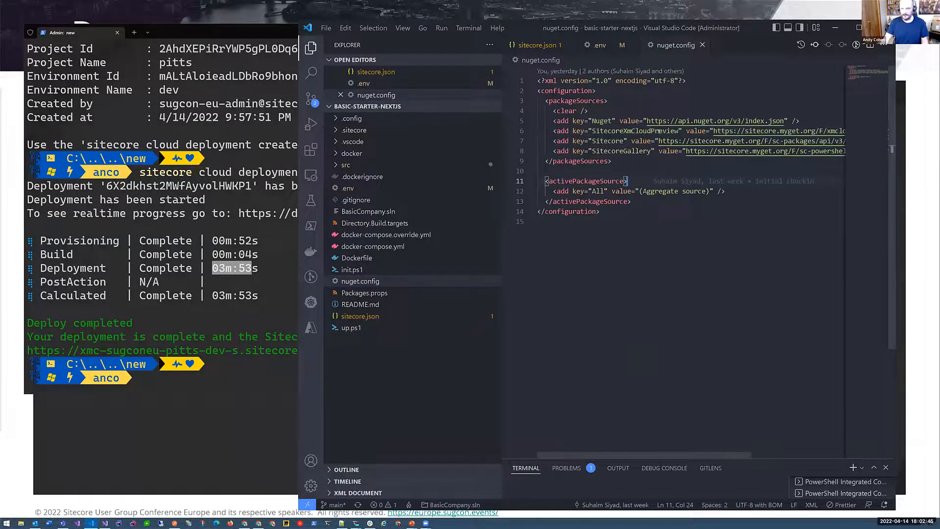
pyautogui.click(659, 131)
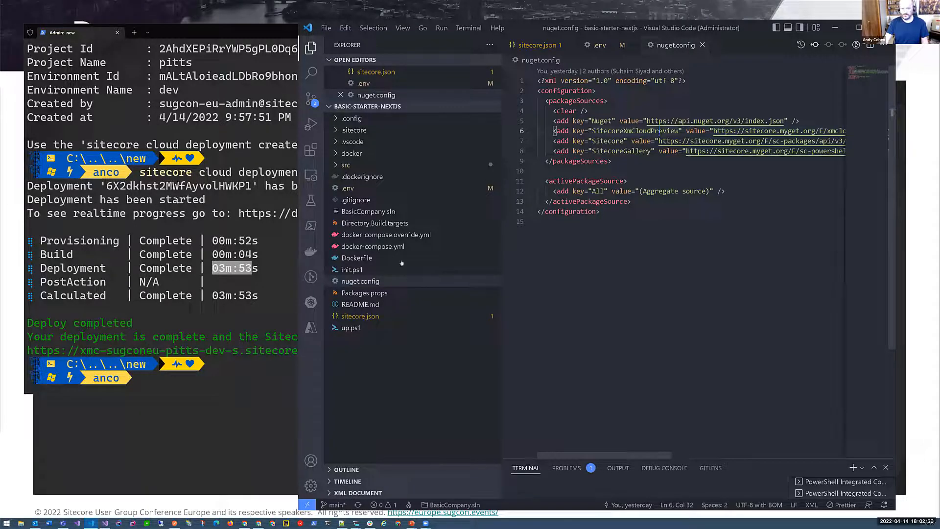
pyautogui.click(362, 200)
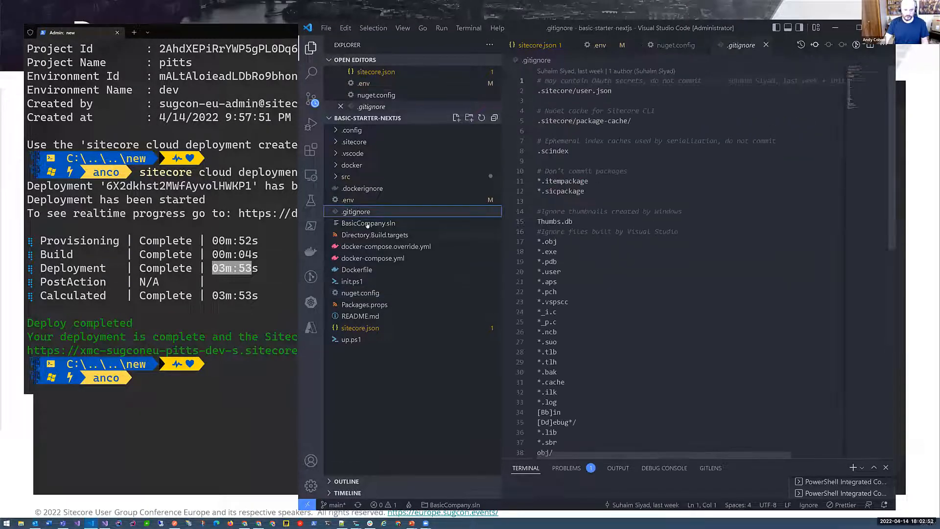
# - Set PlatformVersion to 1.* in Packages.props and highlight the Sitecore package references that use it
pyautogui.click(369, 305)
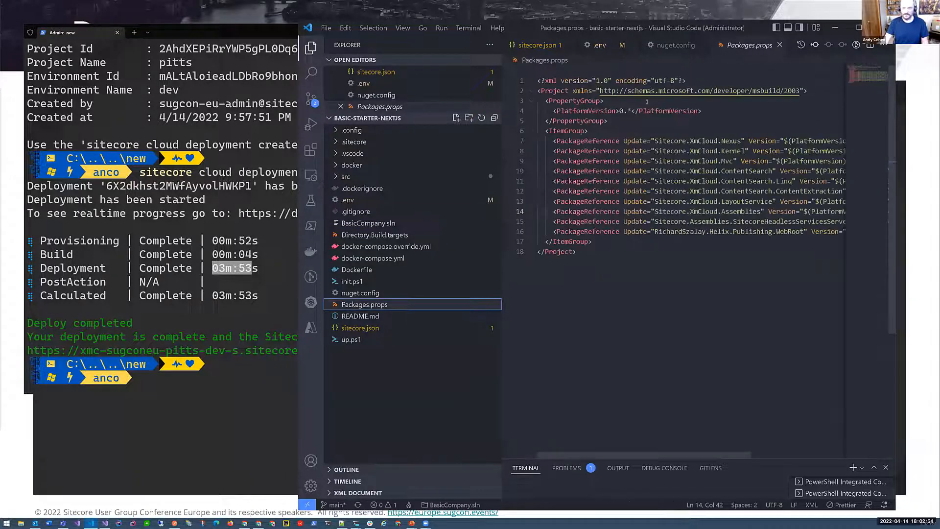
pyautogui.press('BackSpace')
pyautogui.write('1')
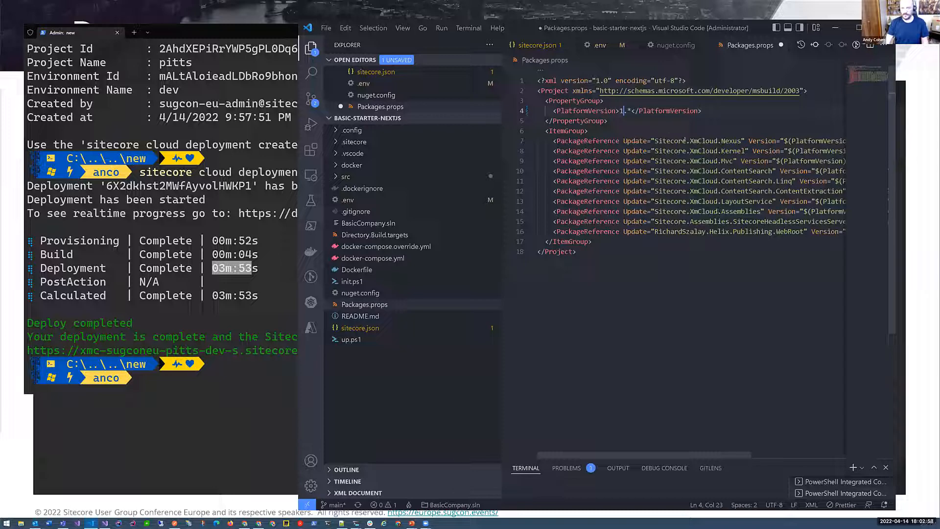
pyautogui.moveTo(553, 140); pyautogui.dragTo(723, 239)
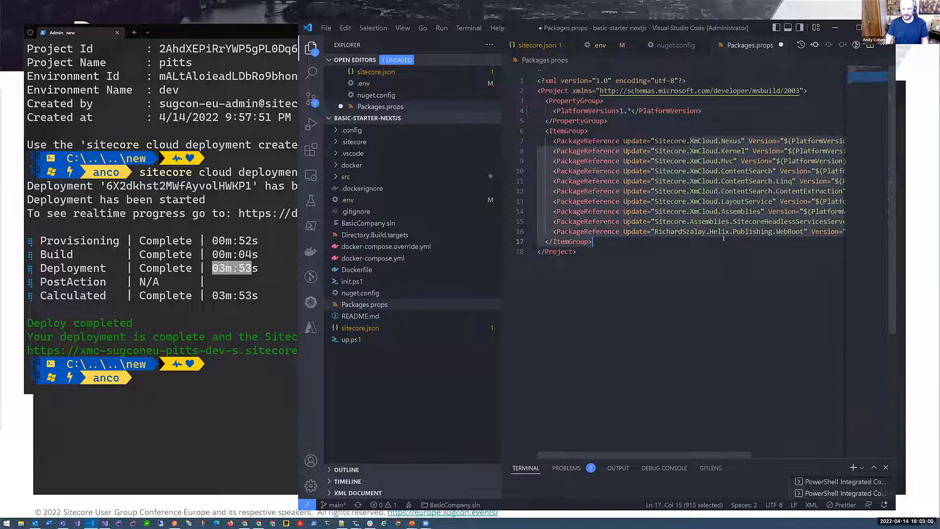
pyautogui.click(719, 211)
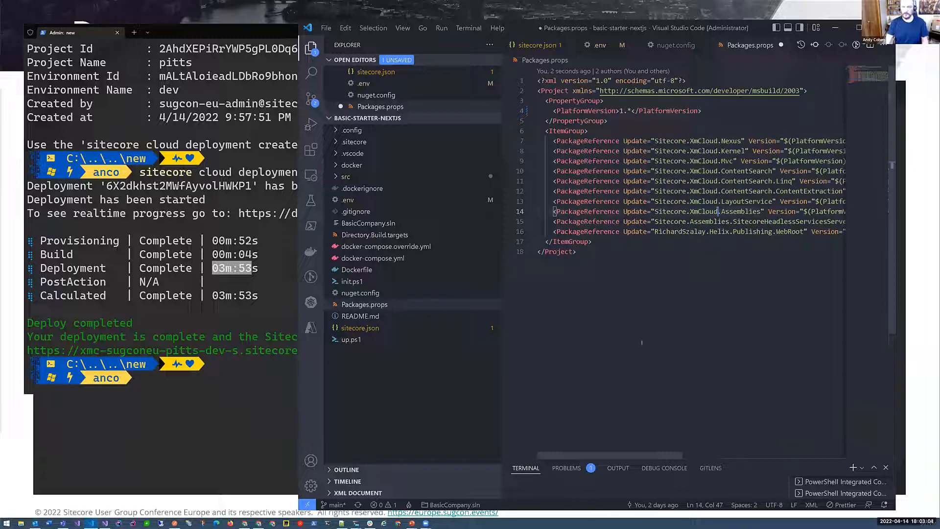
pyautogui.tripleClick(568, 112)
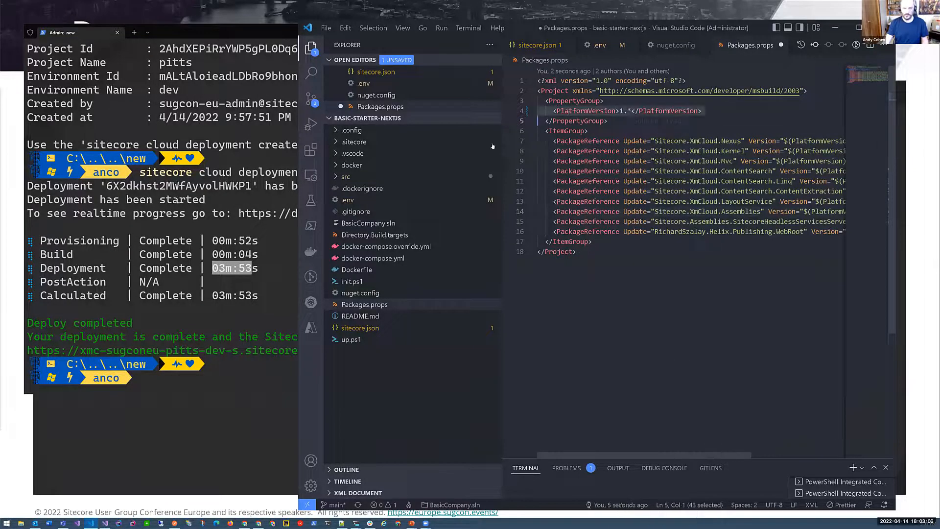
# - Check the SITECORE_VERSION value in .env, and close the .env and sitecore.json files
pyautogui.click(352, 200)
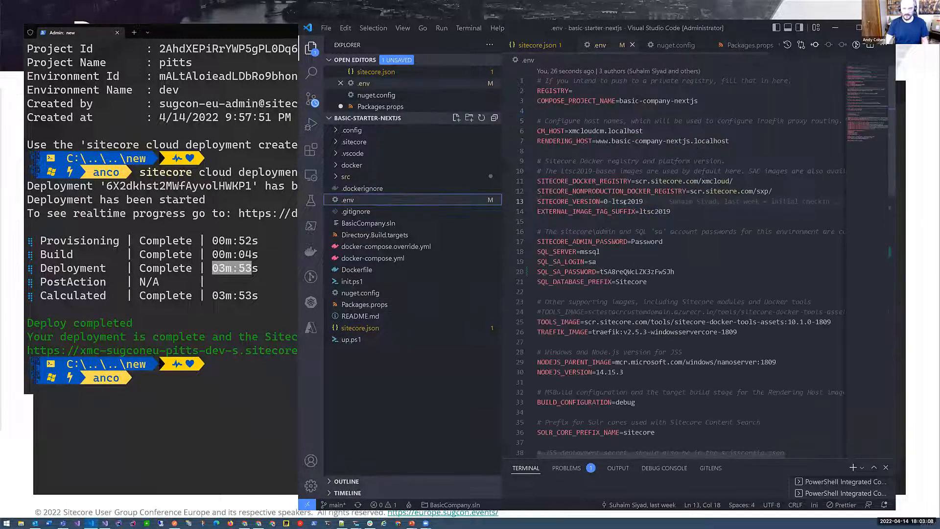
pyautogui.moveTo(609, 201); pyautogui.dragTo(603, 201)
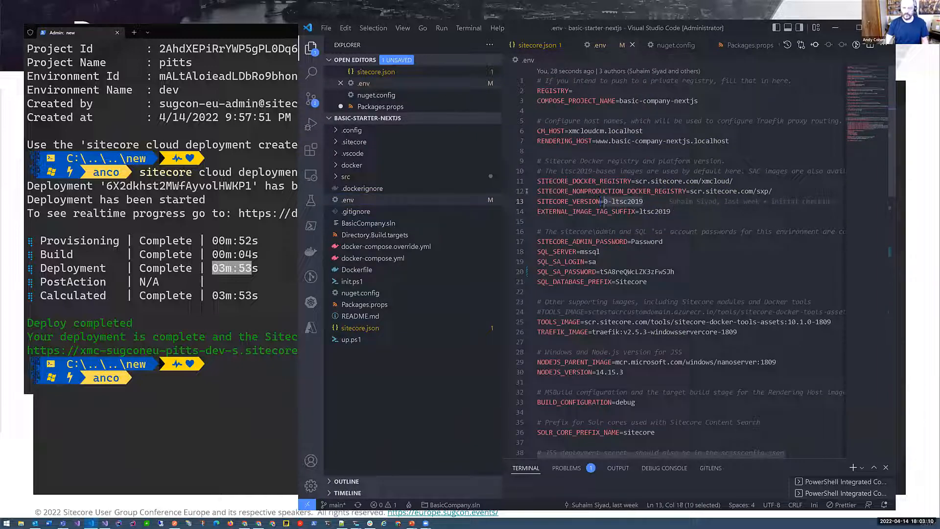
pyautogui.hotkey('ctrl', 'w')
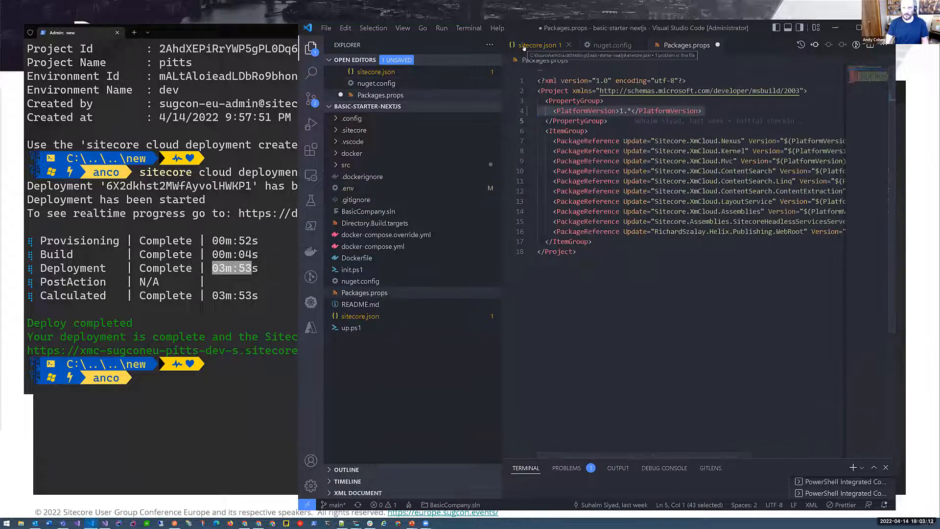
pyautogui.click(524, 46)
pyautogui.hotkey('ctrl', 'w')
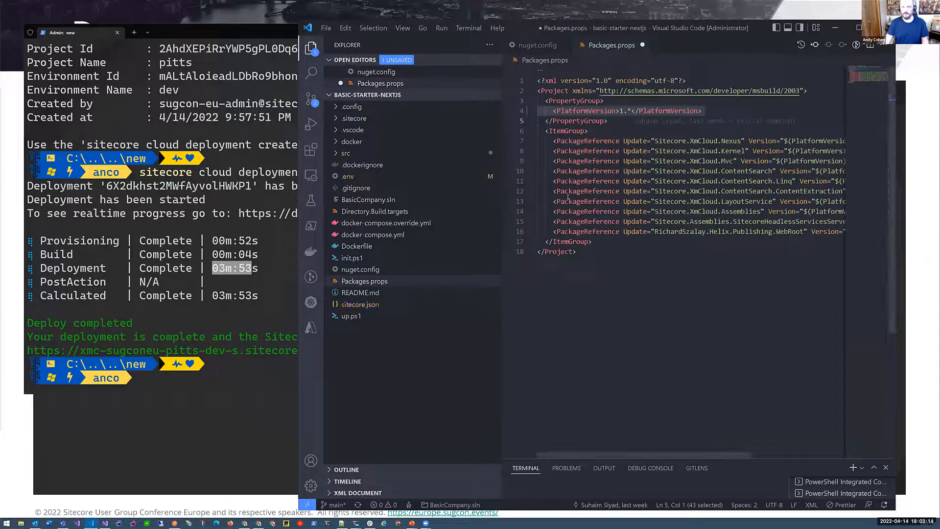
# - Undo the PlatformVersion edits in Packages.props
pyautogui.click(631, 110)
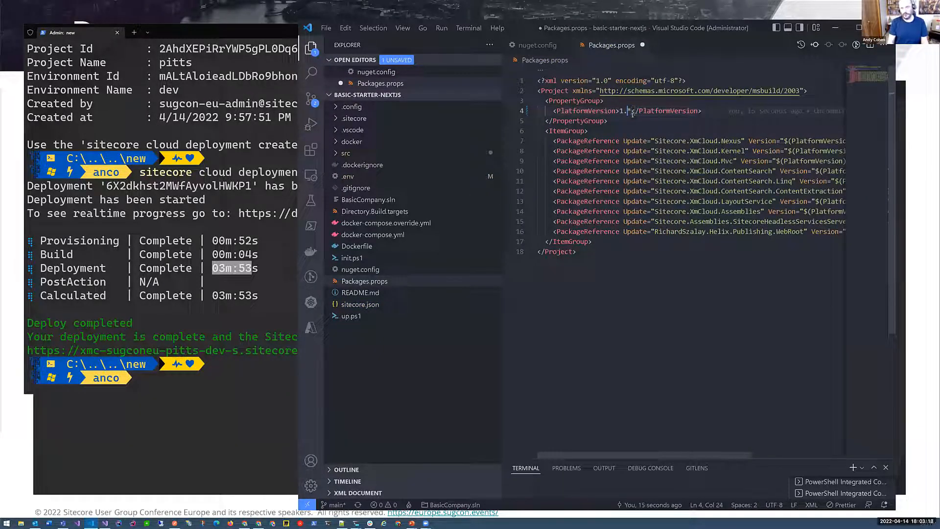
pyautogui.write('*')
pyautogui.hotkey('ctrl', 'z')
pyautogui.hotkey('ctrl', 'z')
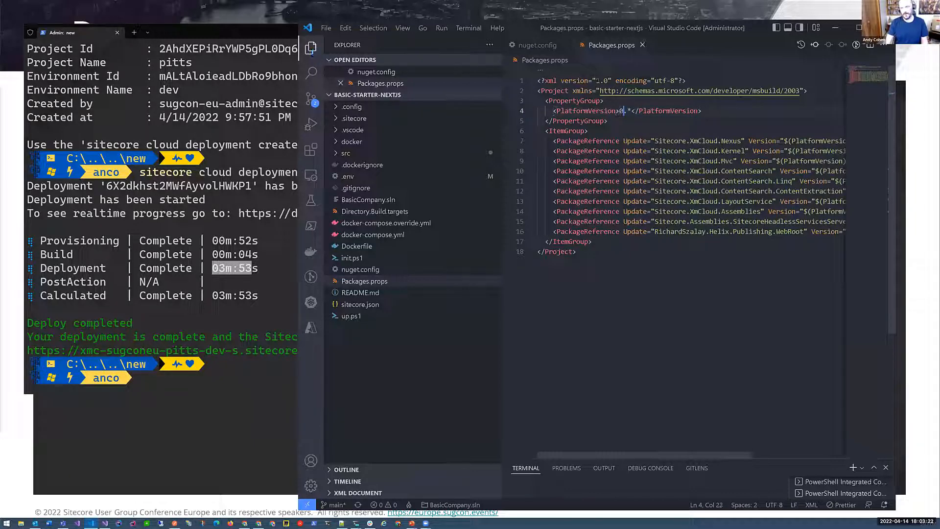
pyautogui.click(640, 322)
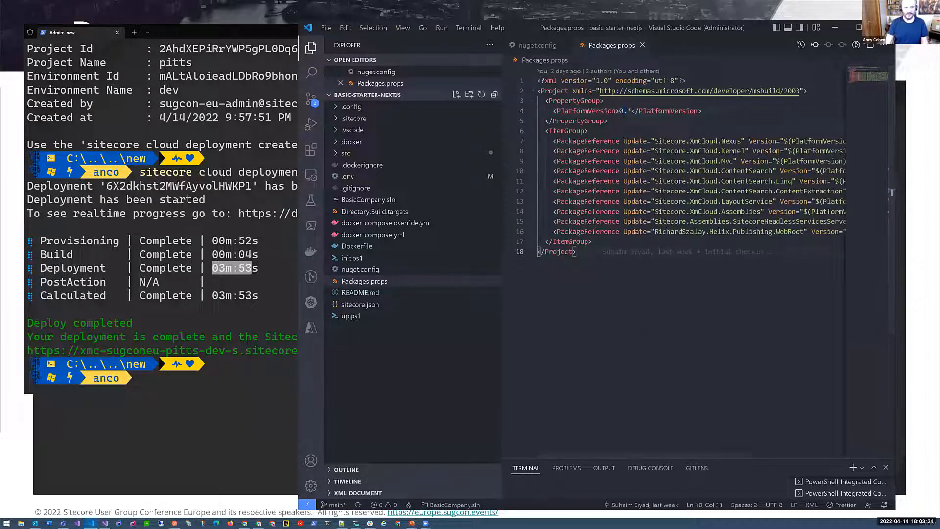
# - Open the deployed CM instance's URL from the terminal output and enlarge the browser window over the terminal
pyautogui.click(262, 277)
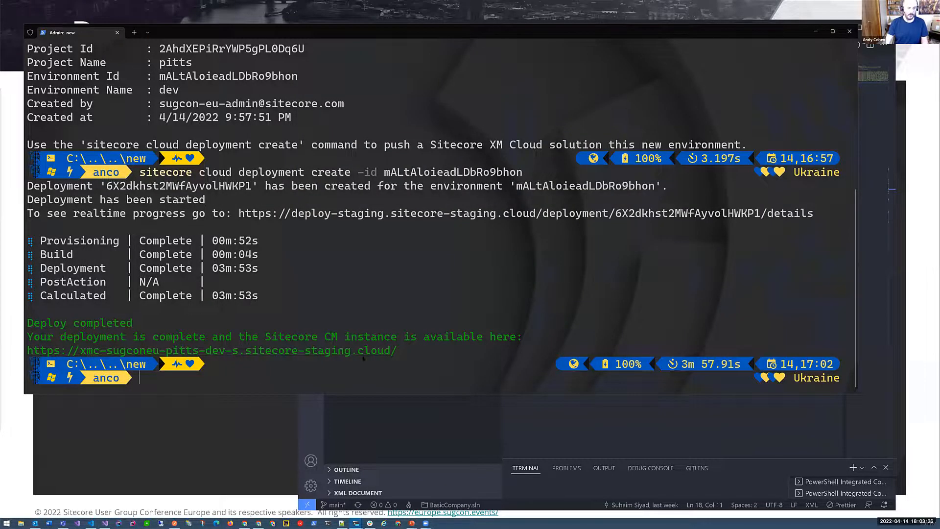
pyautogui.keyDown('ctrl'); pyautogui.click(244, 351); pyautogui.keyUp('ctrl')
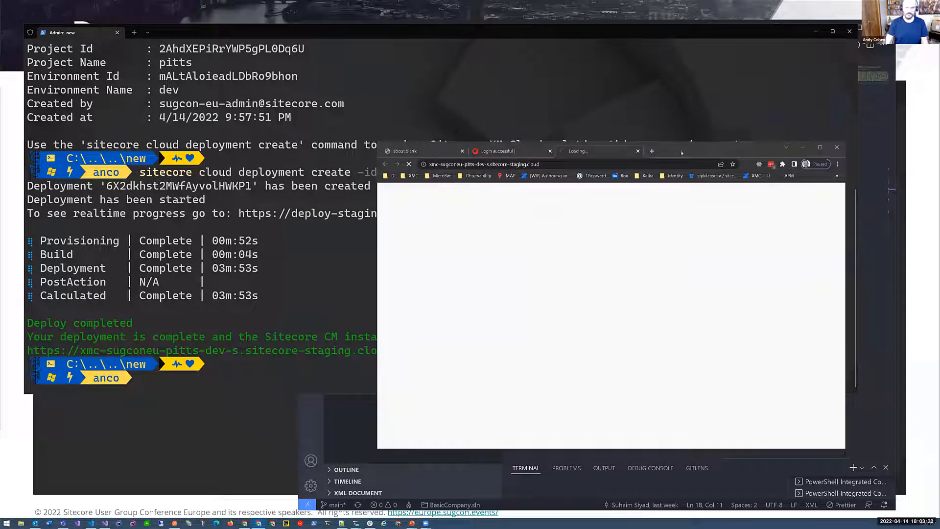
pyautogui.moveTo(674, 148); pyautogui.dragTo(567, 81)
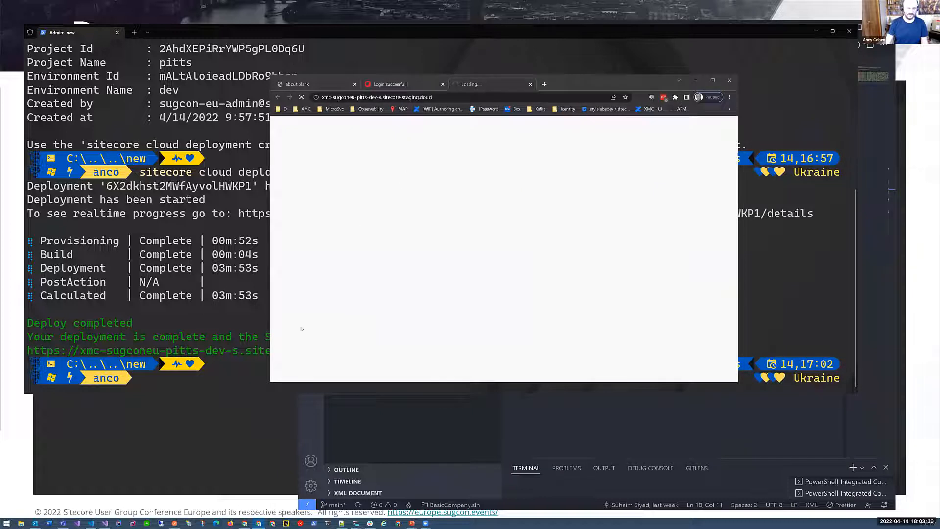
pyautogui.moveTo(271, 325); pyautogui.dragTo(146, 323)
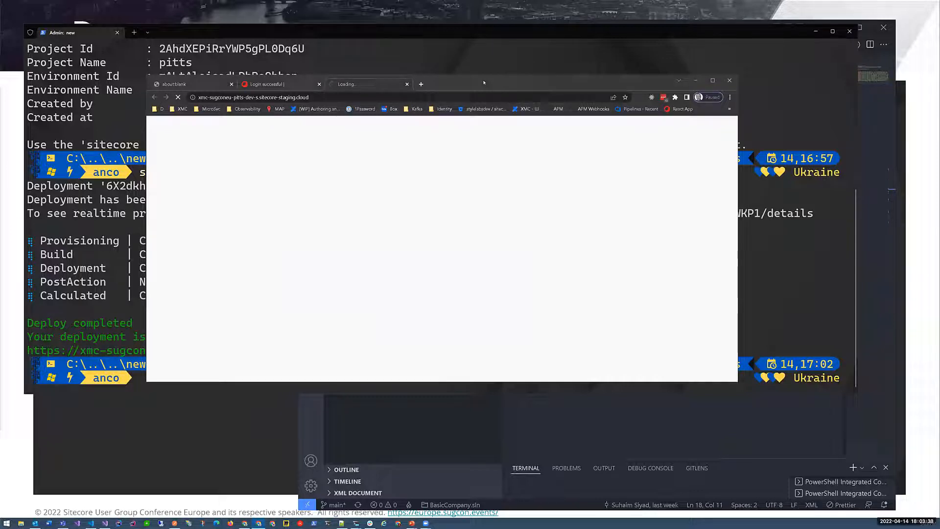
pyautogui.moveTo(498, 74); pyautogui.dragTo(559, 39)
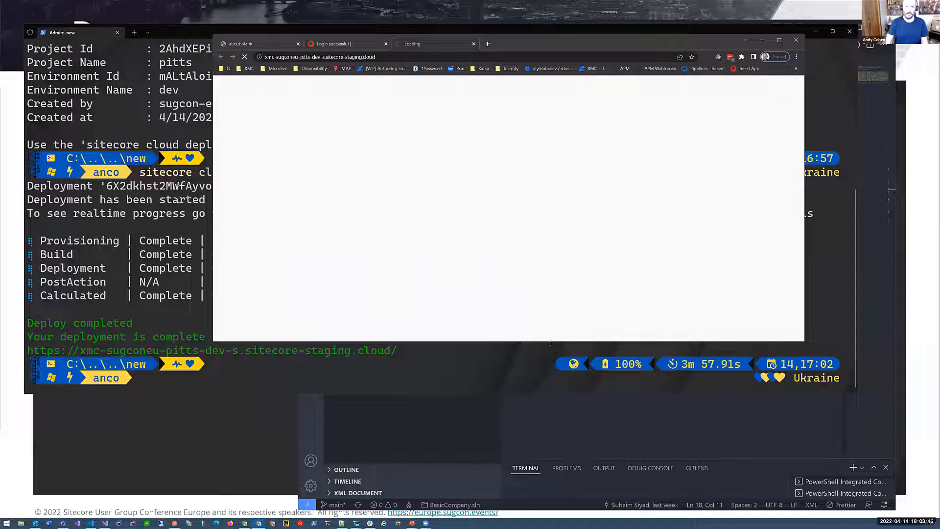
pyautogui.moveTo(555, 341); pyautogui.dragTo(555, 482)
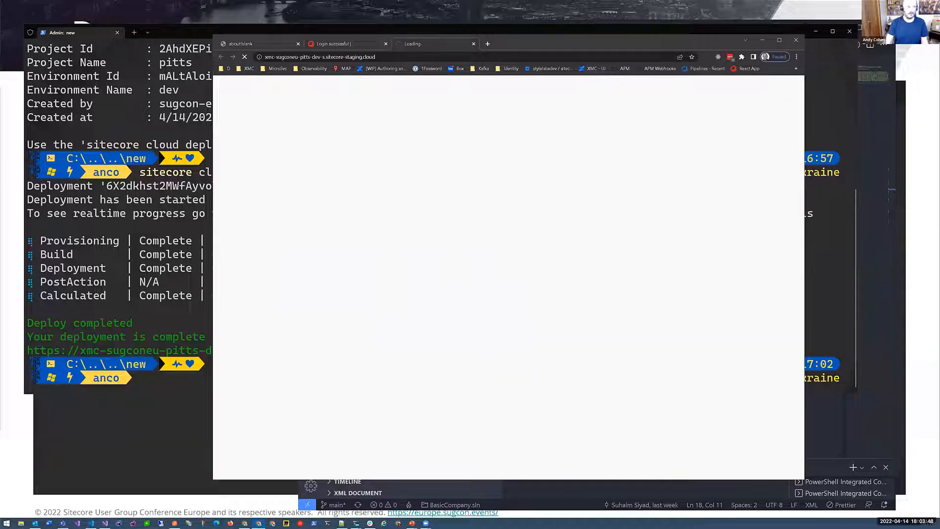
# - Check the loaded Sitecore page and its full address in the browser, and switch back to the terminal
pyautogui.hotkey('alt', 'Tab')
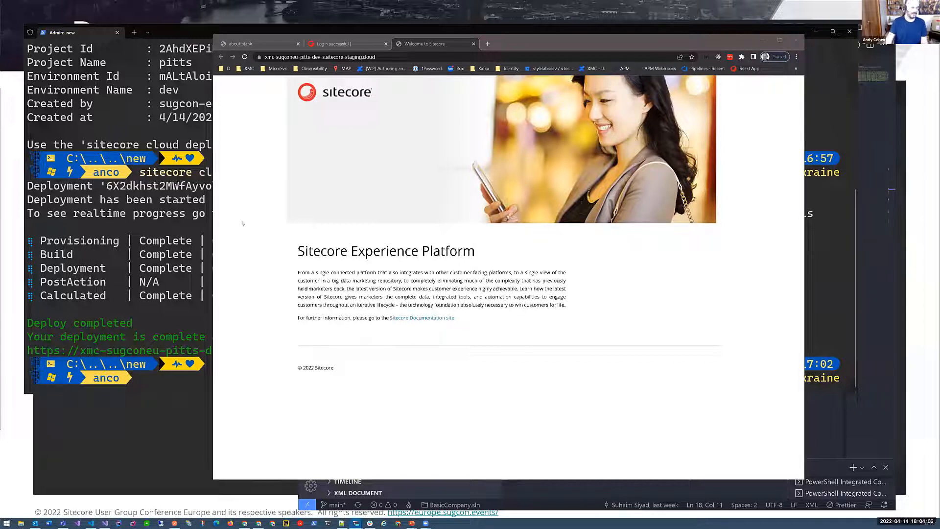
pyautogui.click(384, 57)
pyautogui.press('End')
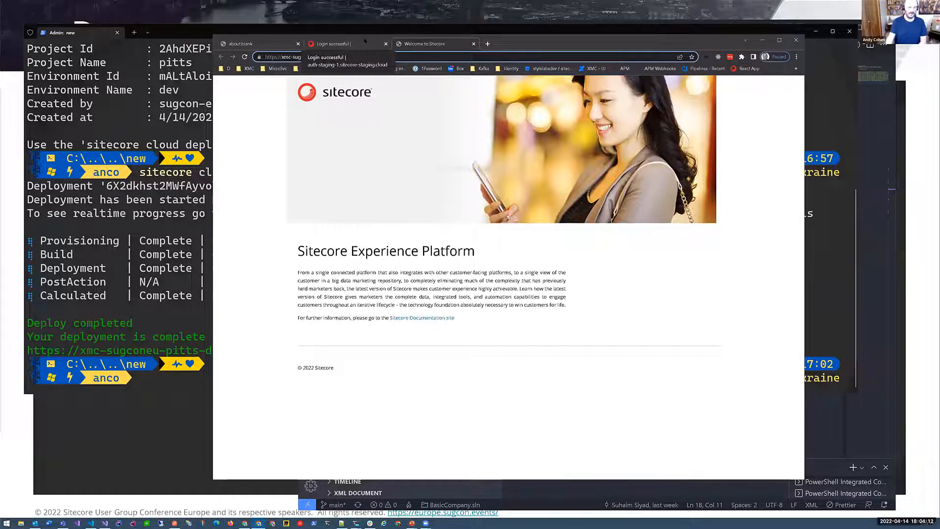
pyautogui.click(106, 225)
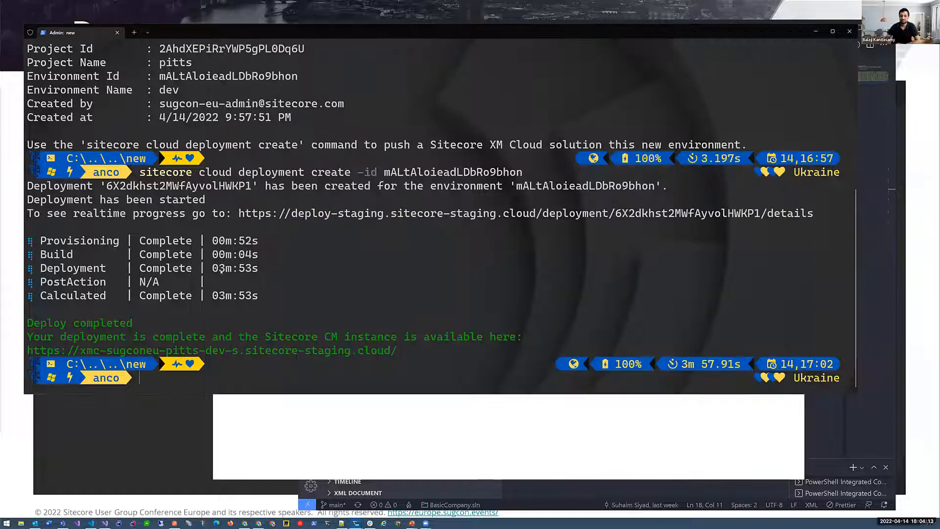
# - Switch to the browser, load the deployed instance's address with /sitecore appended, and open the Content Editor from the Launchpad
pyautogui.click(338, 451)
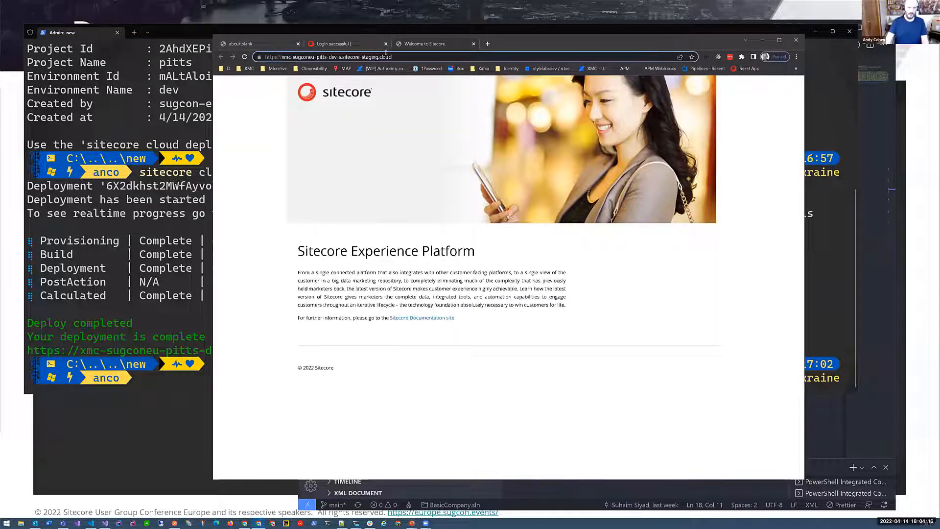
pyautogui.write('/sitecore')
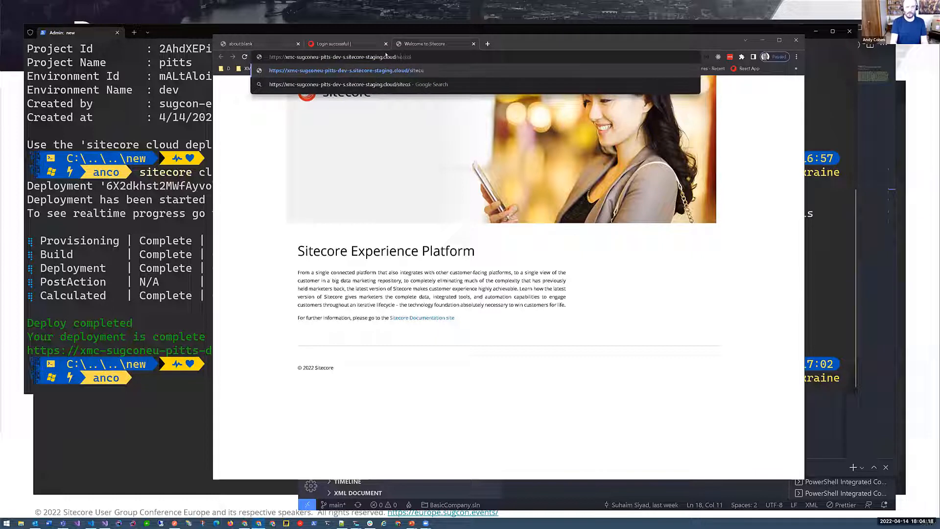
pyautogui.press('Return')
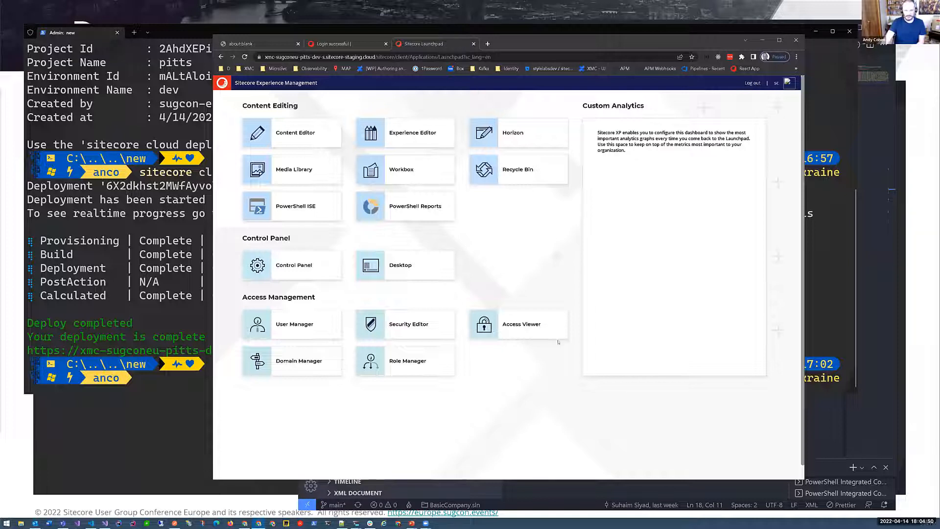
pyautogui.click(294, 132)
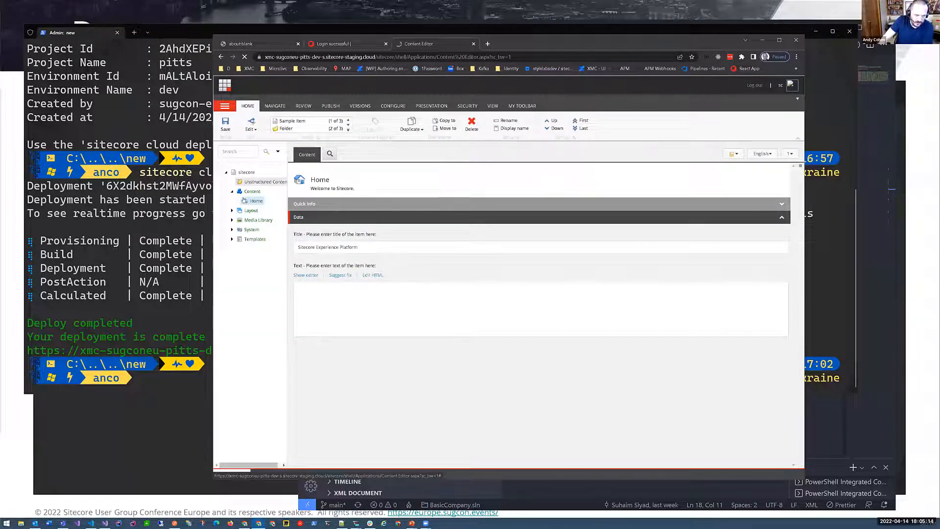
# - Select the Home and Content items in the content tree and check which items can be inserted under Content
pyautogui.click(263, 201)
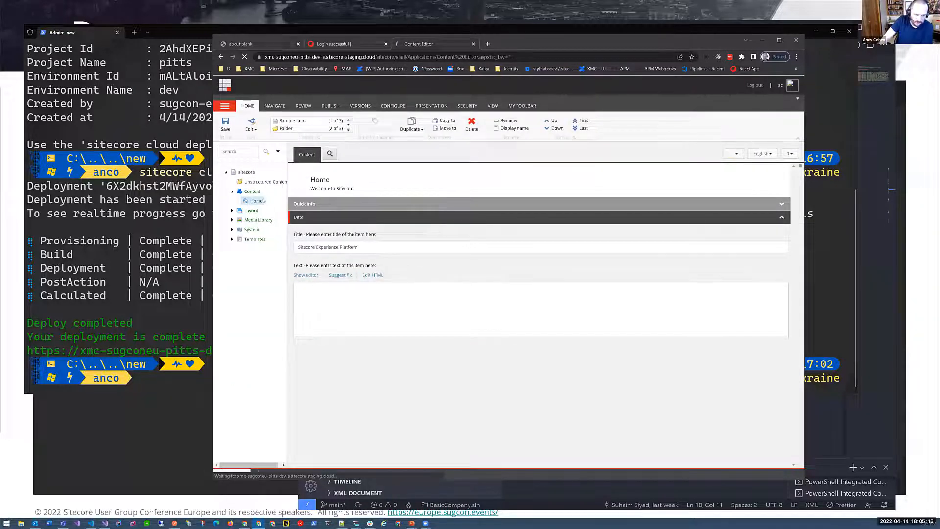
pyautogui.click(251, 191)
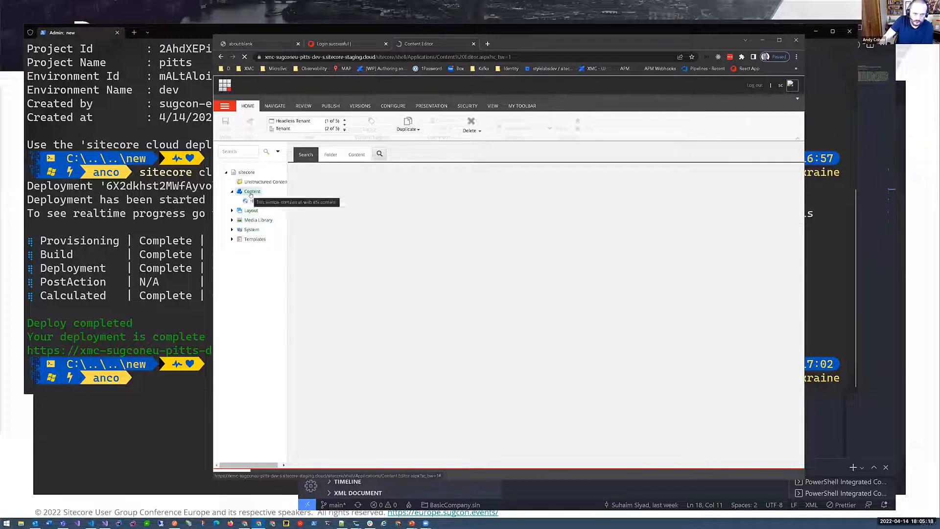
pyautogui.rightClick(250, 191)
pyautogui.moveTo(291, 193)
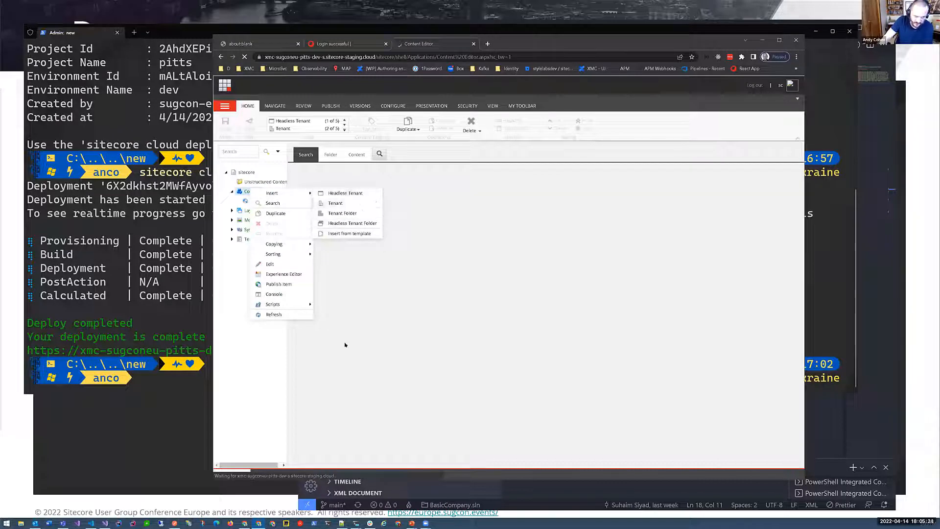
# - Dismiss the insert options, expand System and Publishing targets in the content tree, and view the Edge target's settings
pyautogui.click(233, 236)
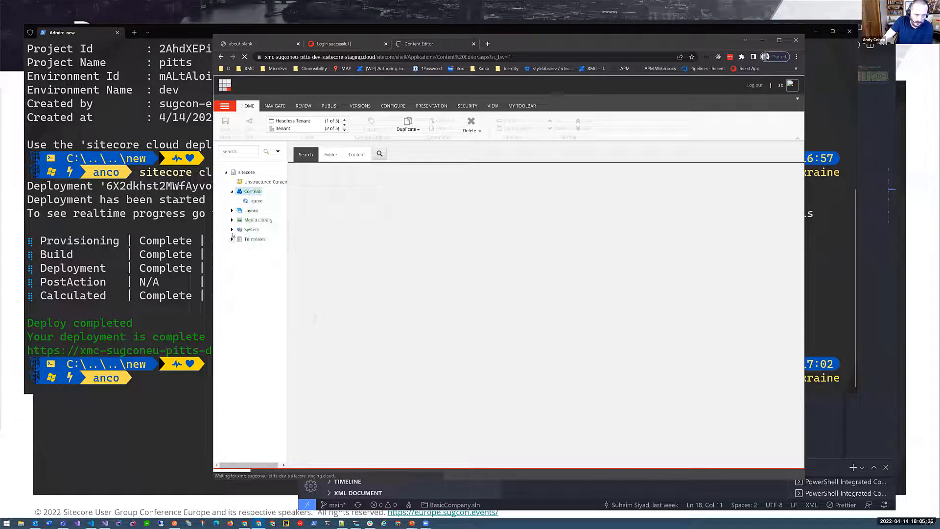
pyautogui.click(232, 229)
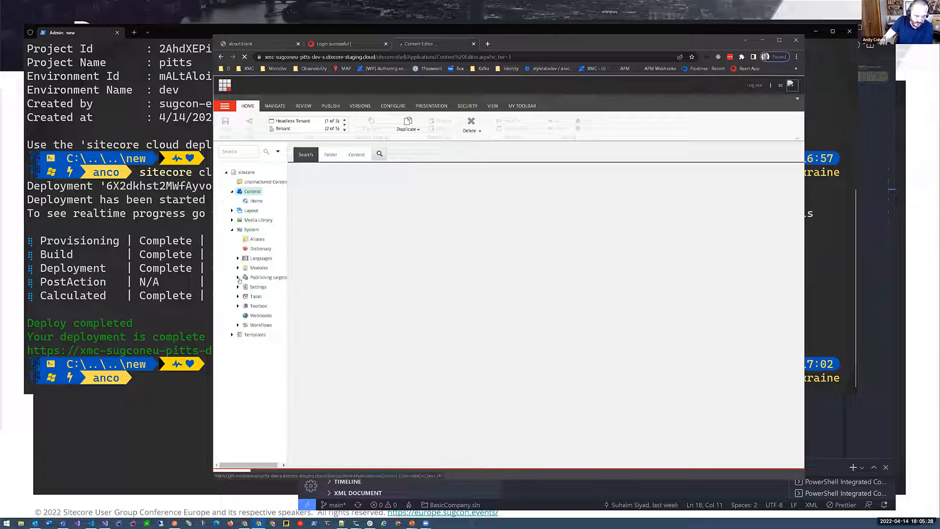
pyautogui.click(238, 277)
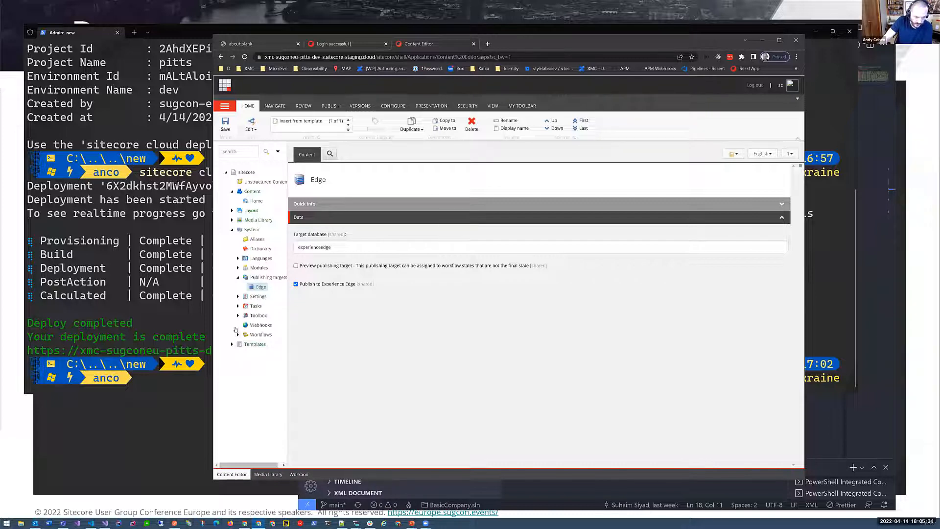
# - Expand Templates in the content tree and examine the contents of the Feature and Project folders
pyautogui.click(232, 344)
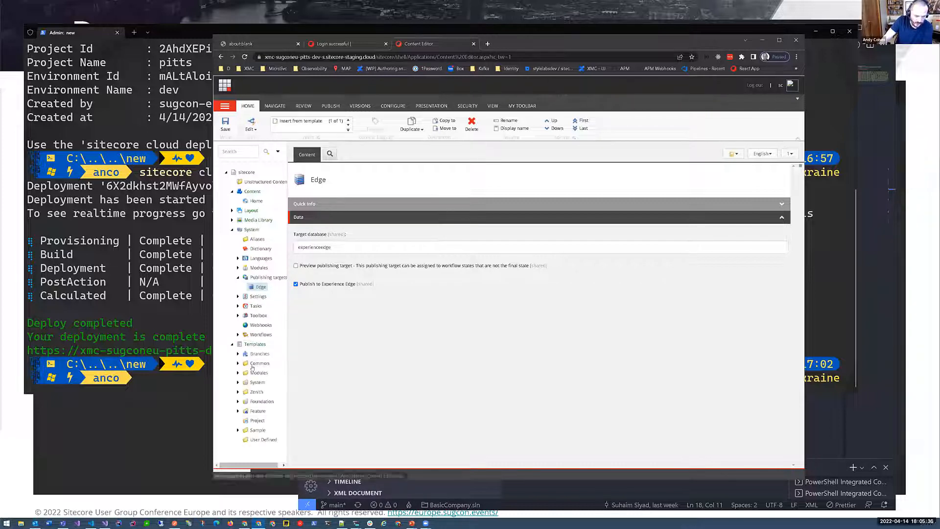
pyautogui.click(257, 421)
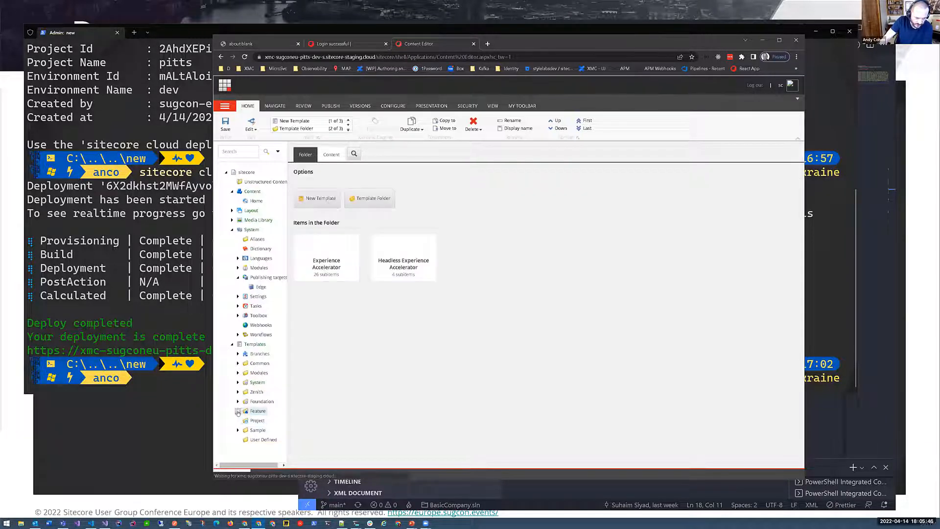
pyautogui.click(238, 412)
pyautogui.click(257, 439)
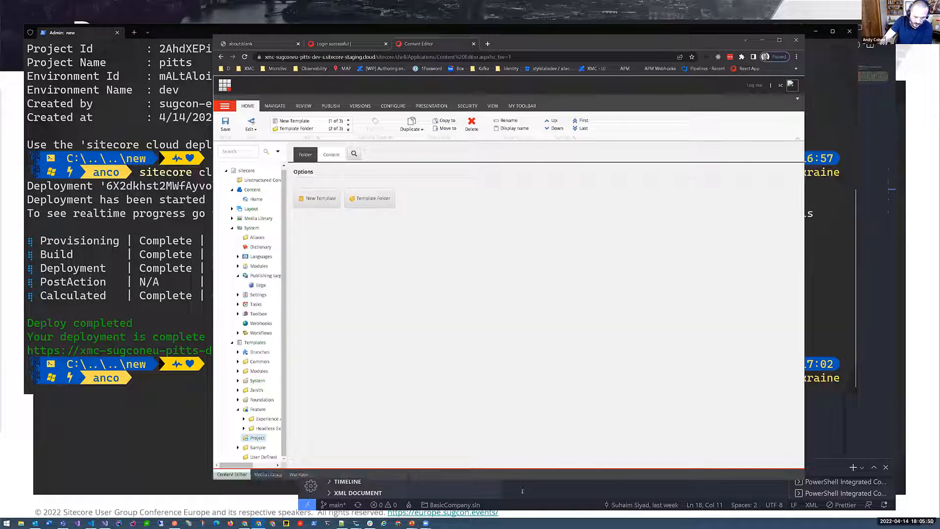
# - Switch to Visual Studio Code, reopen the recent "new" project folder, and close the user.json and plugin.json files
pyautogui.click(327, 28)
pyautogui.click(327, 28)
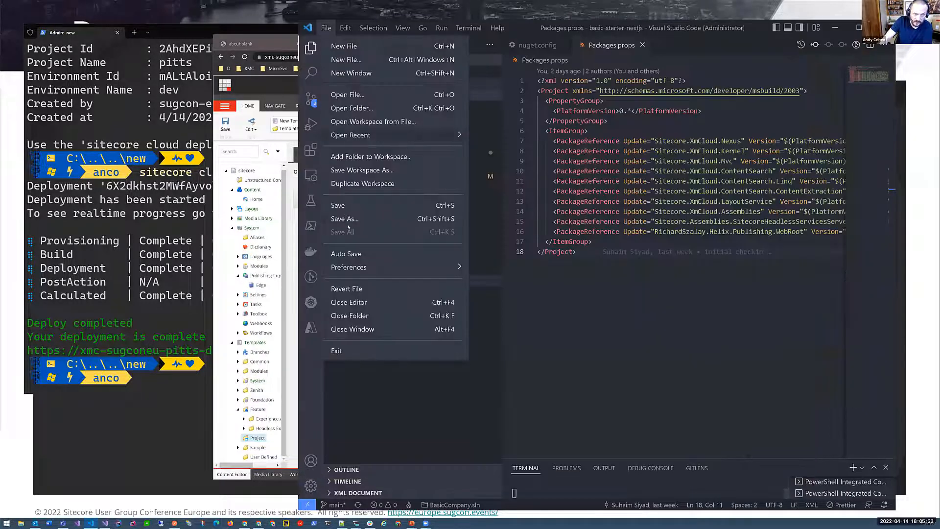
pyautogui.moveTo(431, 135)
pyautogui.click(552, 170)
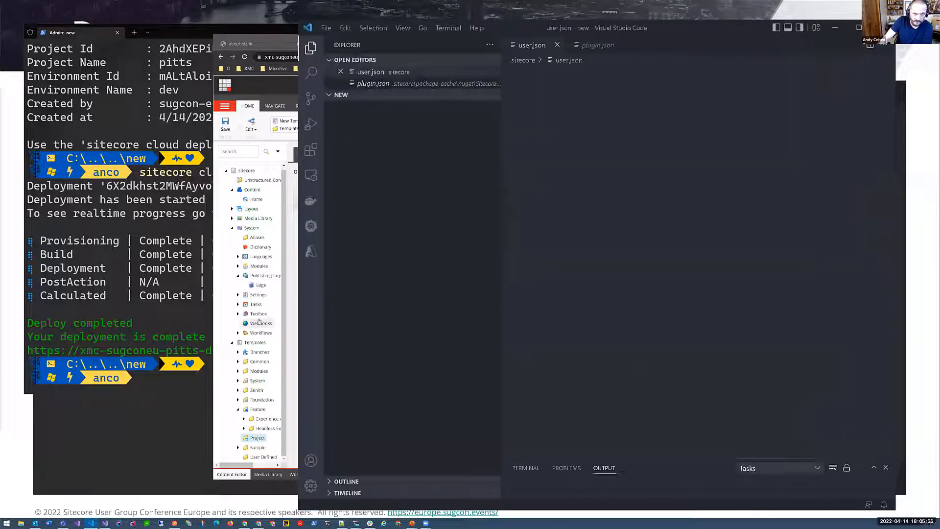
pyautogui.click(341, 72)
pyautogui.click(341, 72)
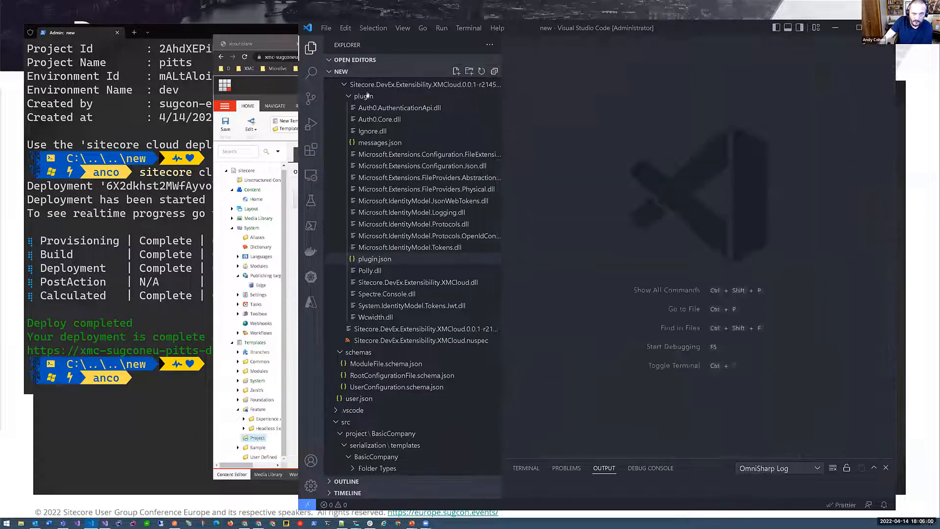
# - Open Test.Config from src/TestWebApp/App_Config/Include and review its TestSetting configuration patch
pyautogui.scroll(-3, 384, 389)
pyautogui.scroll(-7, 383, 388)
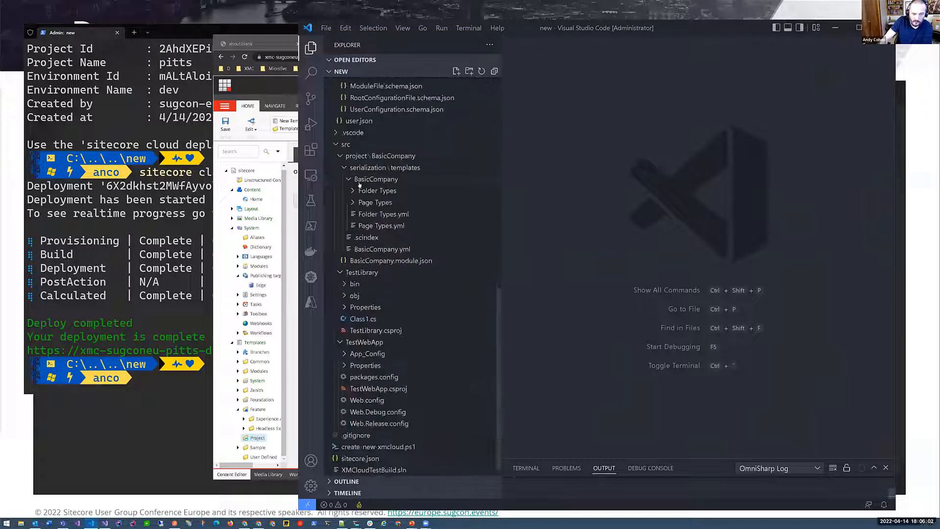
pyautogui.scroll(-1, 375, 378)
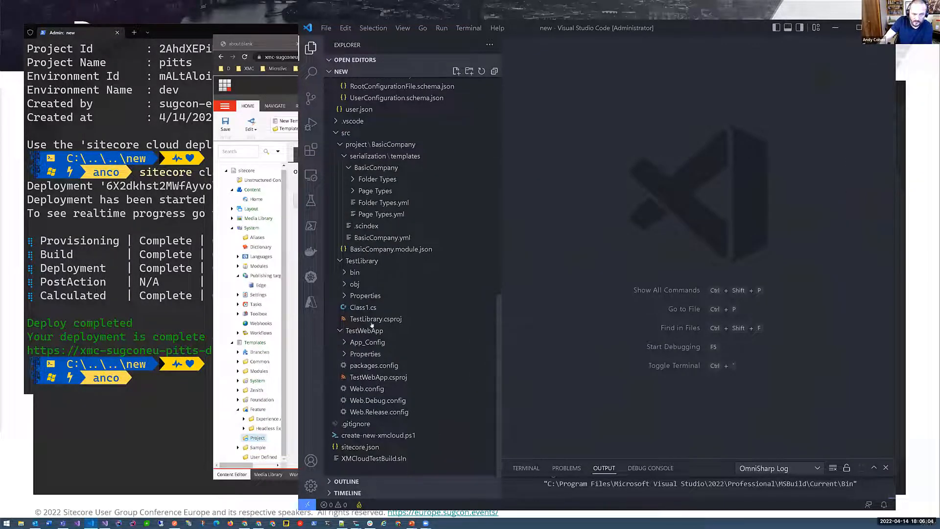
pyautogui.click(373, 330)
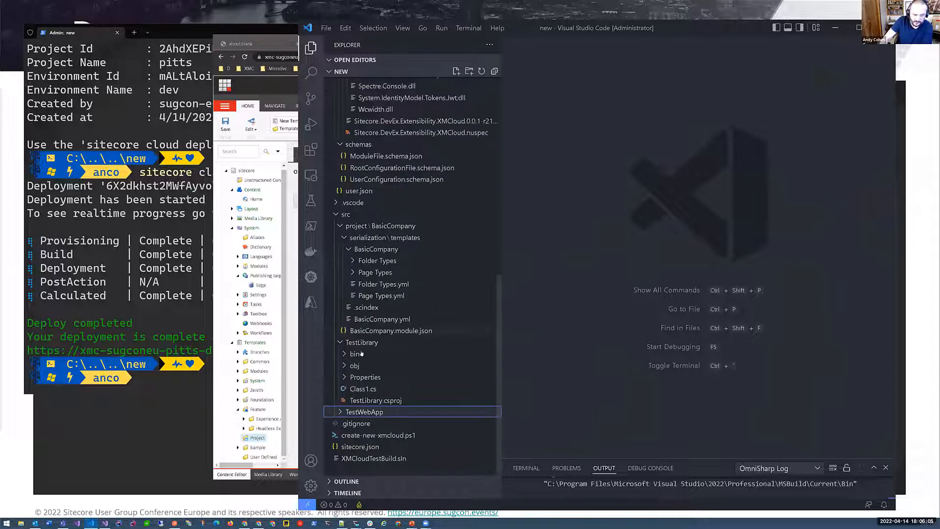
pyautogui.click(367, 413)
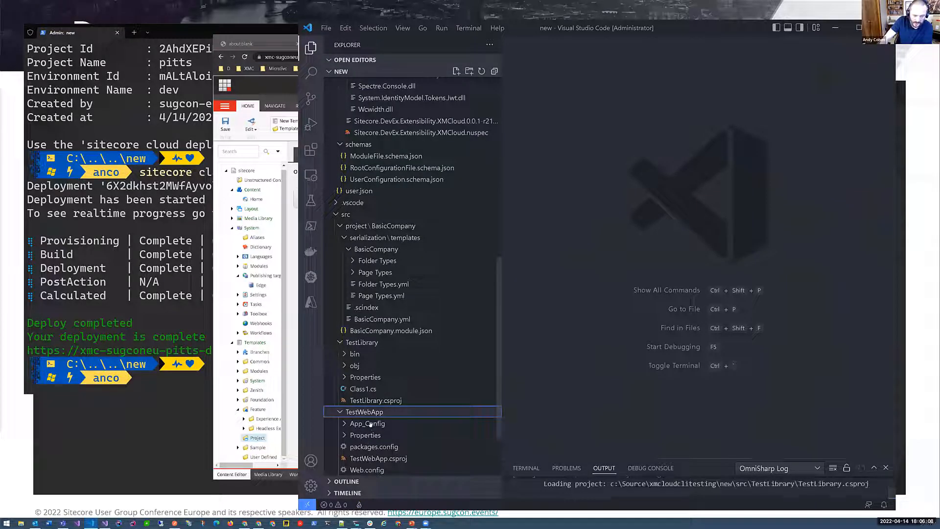
pyautogui.click(368, 424)
pyautogui.scroll(-3, 367, 366)
pyautogui.click(370, 333)
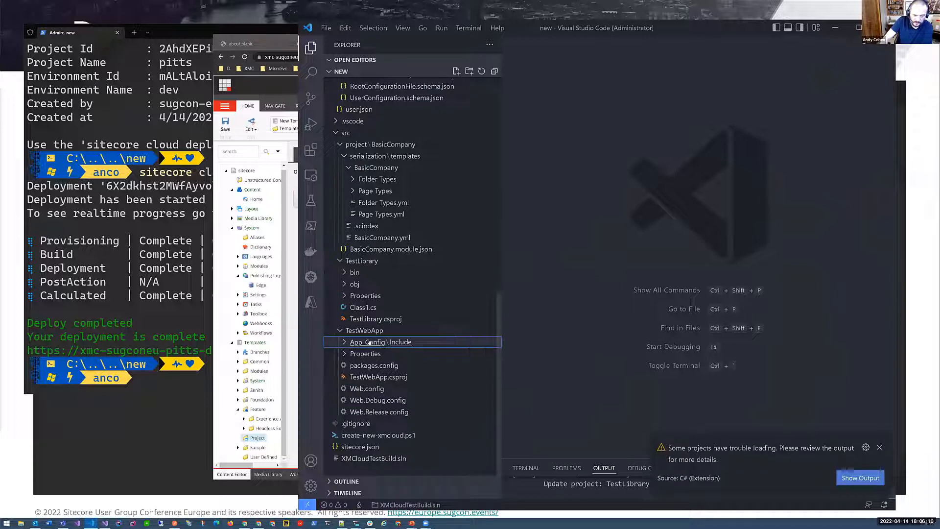
pyautogui.click(371, 342)
pyautogui.click(370, 353)
pyautogui.moveTo(636, 163); pyautogui.dragTo(539, 68)
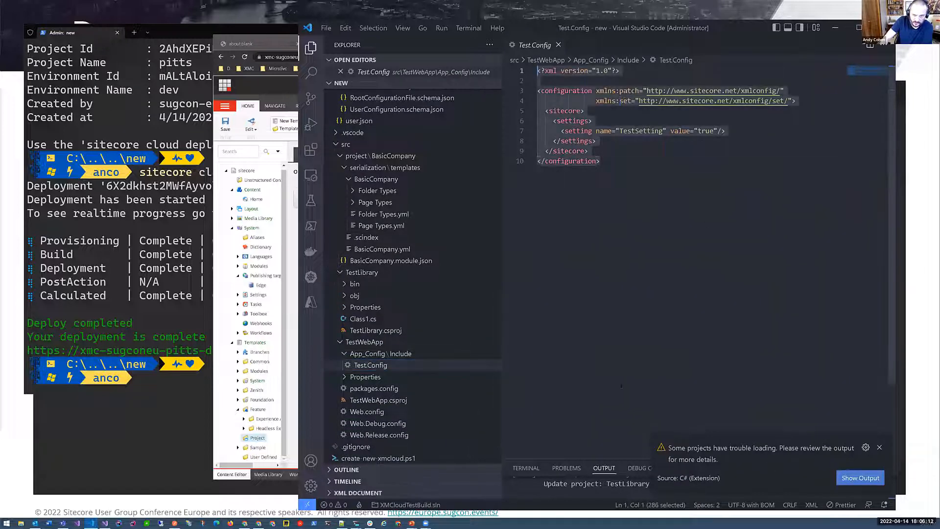
pyautogui.click(617, 384)
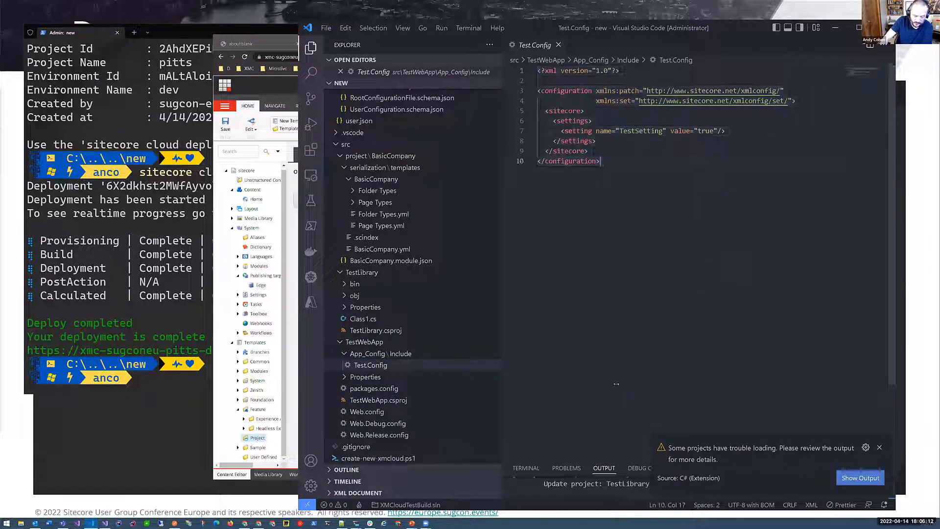
# - Review the Test.Config entry and the TestLibrary project reference in TestWebApp.csproj, and open Class1.cs in TestLibrary
pyautogui.click(379, 400)
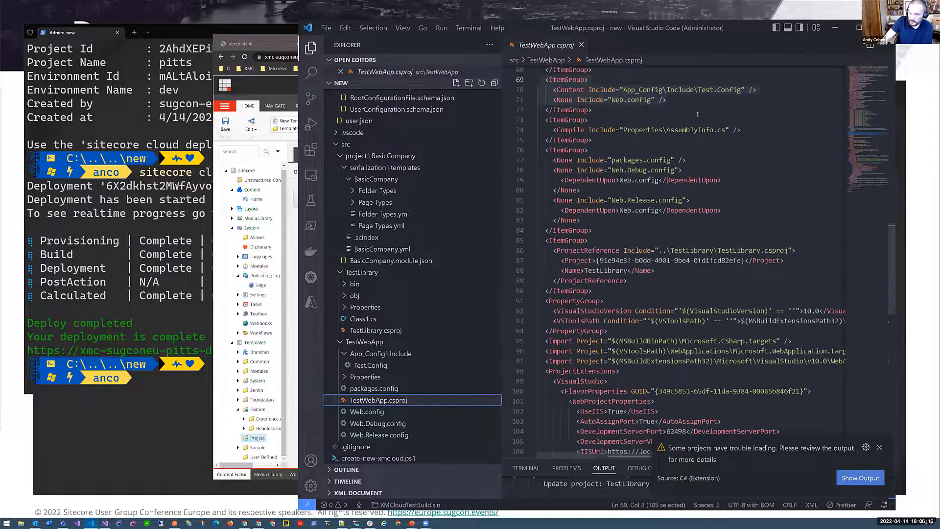
pyautogui.scroll(5, 710, 189)
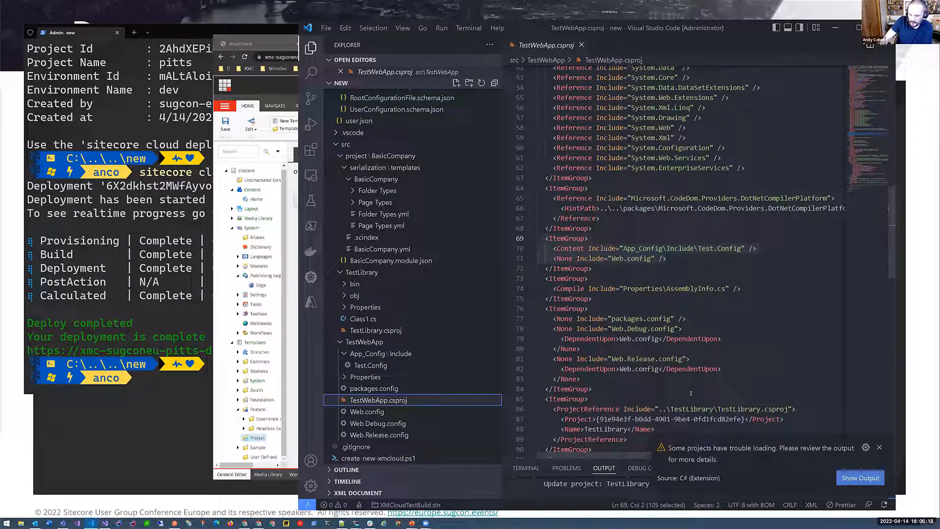
pyautogui.moveTo(800, 411); pyautogui.dragTo(618, 410)
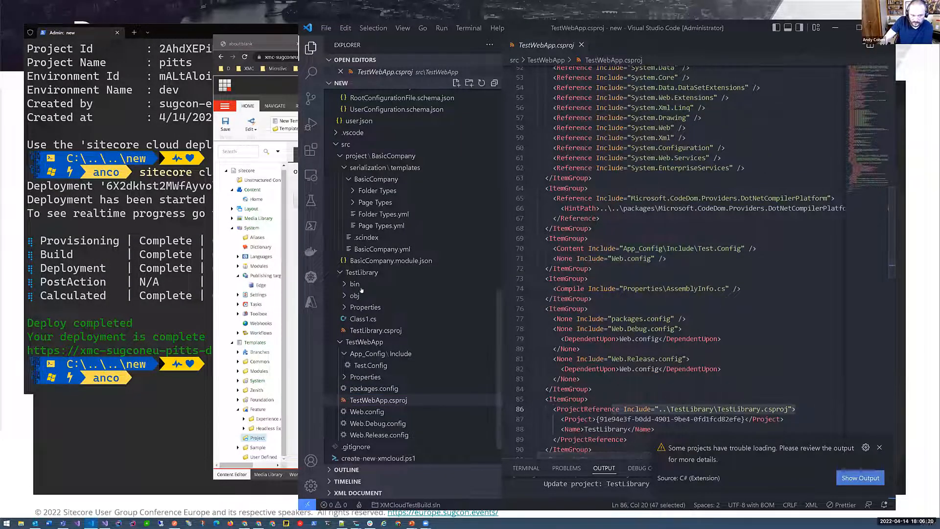
pyautogui.click(362, 320)
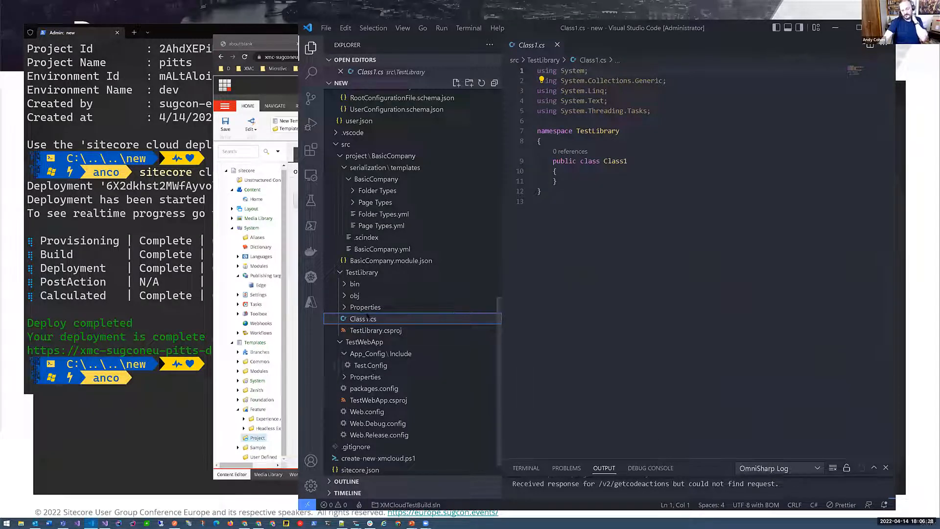
# - Collapse the TestLibrary and TestWebApp folders, open .gitignore, and select its entire contents for review
pyautogui.click(340, 273)
pyautogui.click(340, 319)
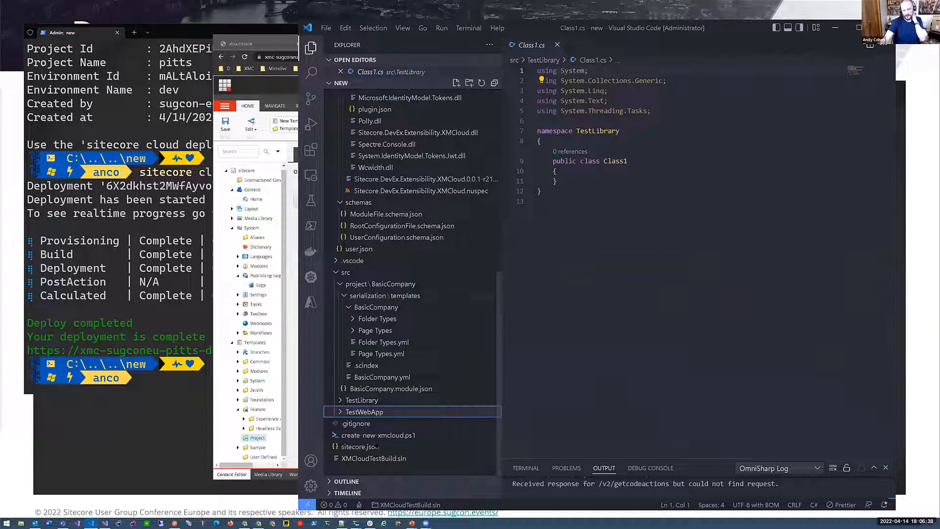
pyautogui.click(362, 423)
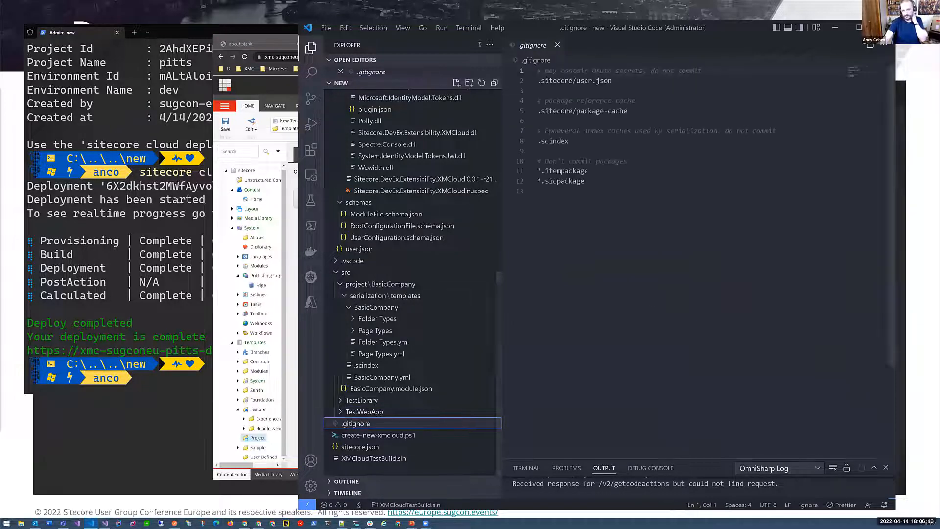
pyautogui.click(526, 44)
pyautogui.hotkey('ctrl', 'a')
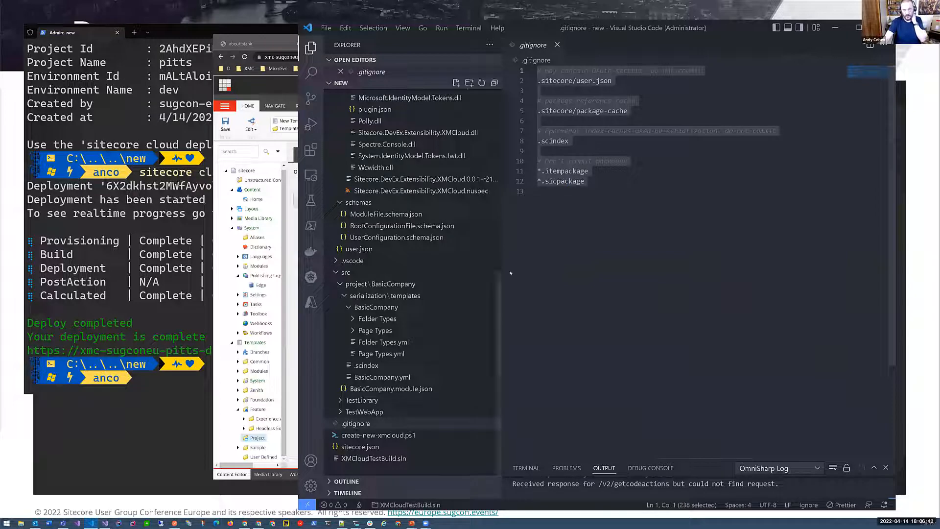
# - Expand the BasicCompany Page Types and Folder Types serialization folders and review the Page Component Folder's __Standard Values.yml
pyautogui.click(340, 284)
pyautogui.click(455, 386)
pyautogui.scroll(-3, 456, 385)
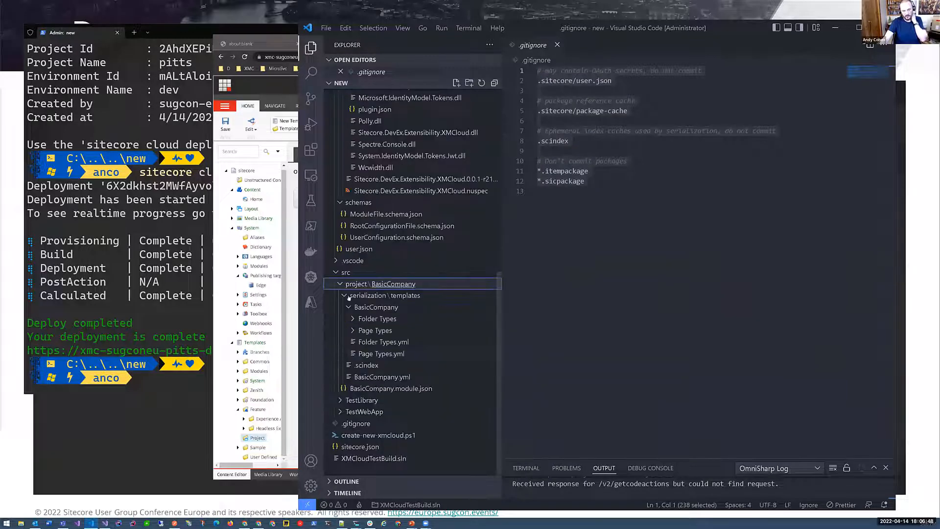
pyautogui.click(378, 330)
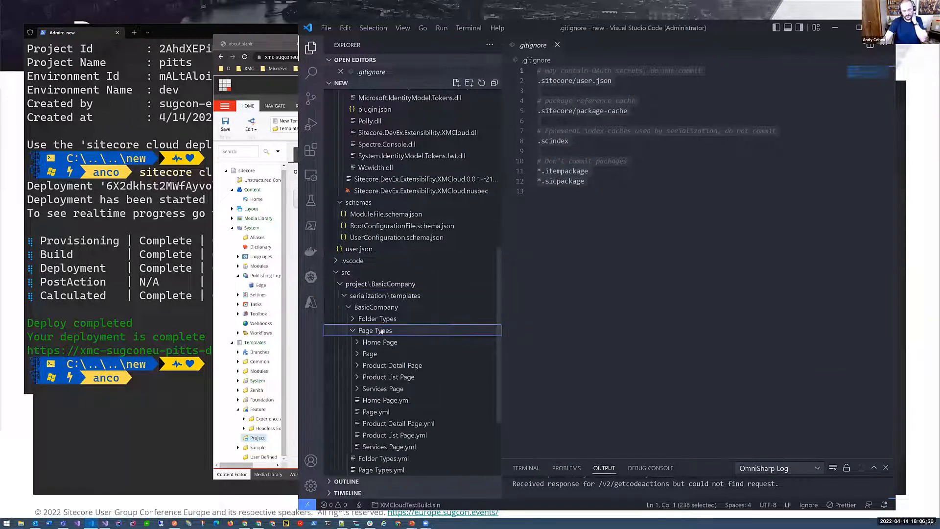
pyautogui.click(377, 319)
pyautogui.scroll(-3, 395, 208)
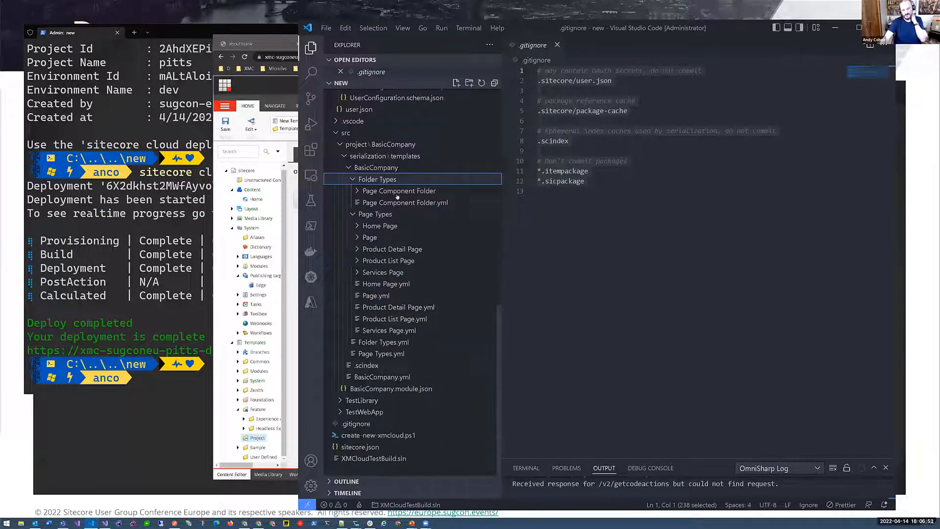
pyautogui.click(397, 192)
pyautogui.click(393, 211)
pyautogui.click(393, 202)
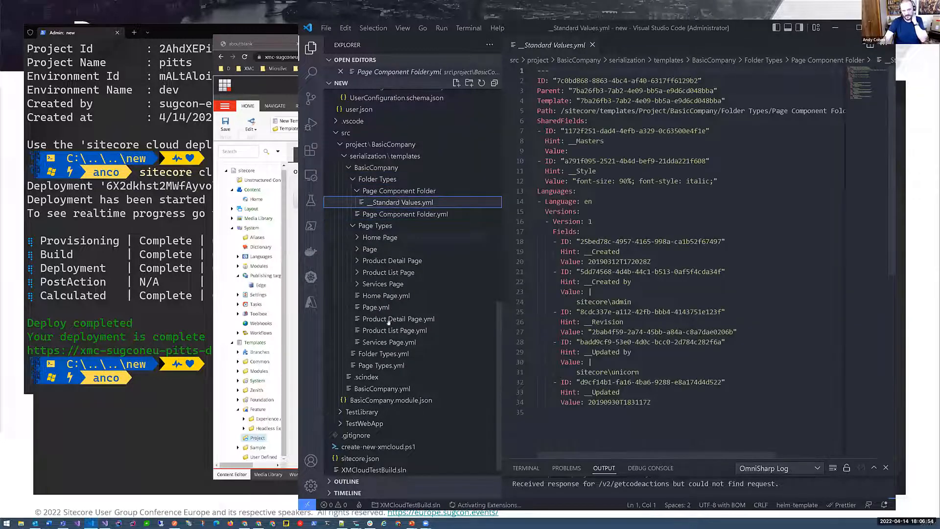
pyautogui.scroll(3, 400, 351)
pyautogui.scroll(2, 400, 351)
pyautogui.scroll(-4, 395, 240)
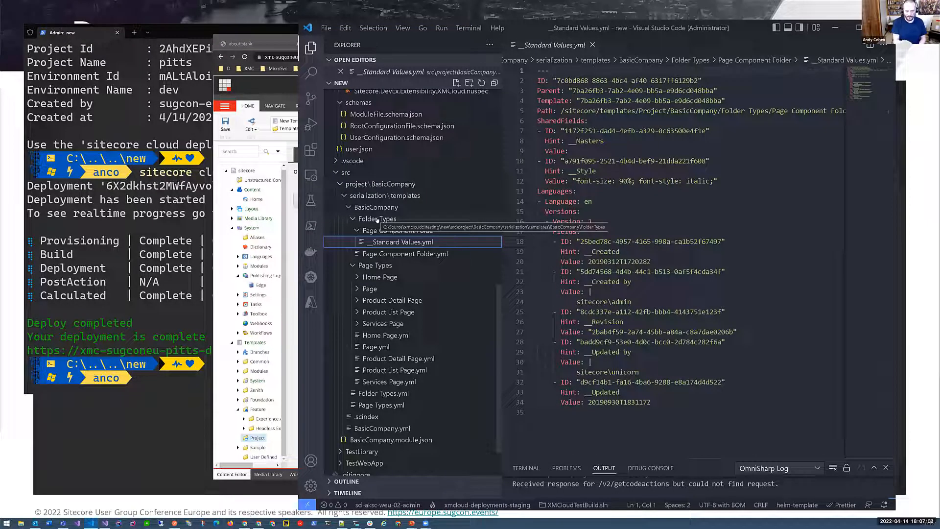
# - Switch to the terminal and list the contents of the solution folder with dir
pyautogui.scroll(-2, 395, 204)
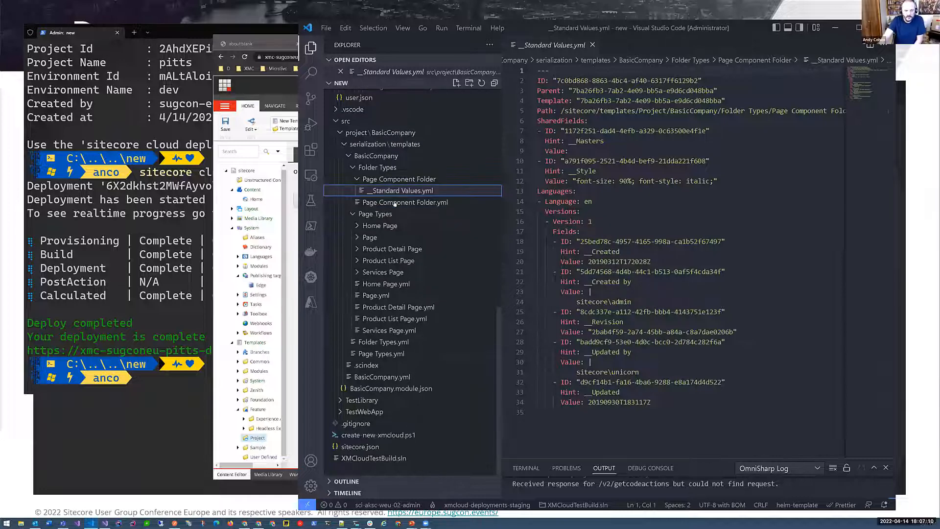
pyautogui.click(149, 283)
pyautogui.press('Up')
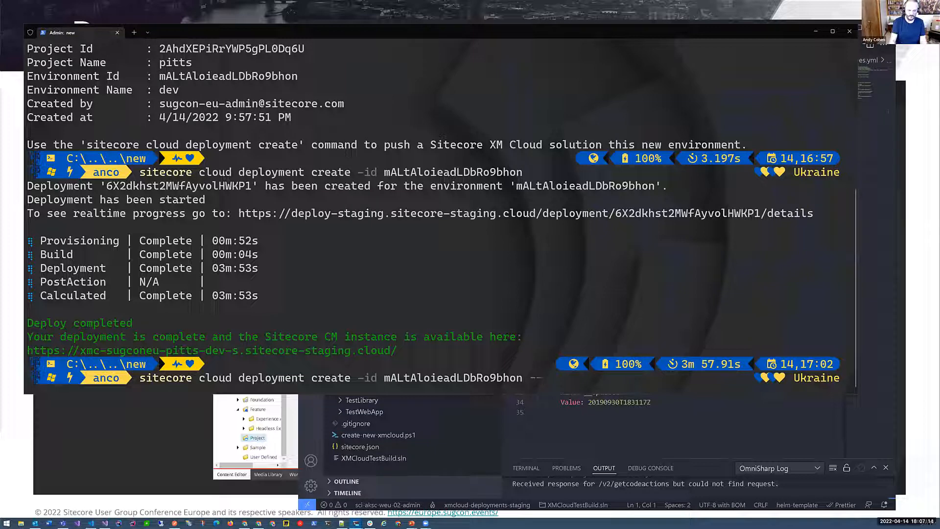
pyautogui.press('Escape')
pyautogui.write('dir')
pyautogui.press('Return')
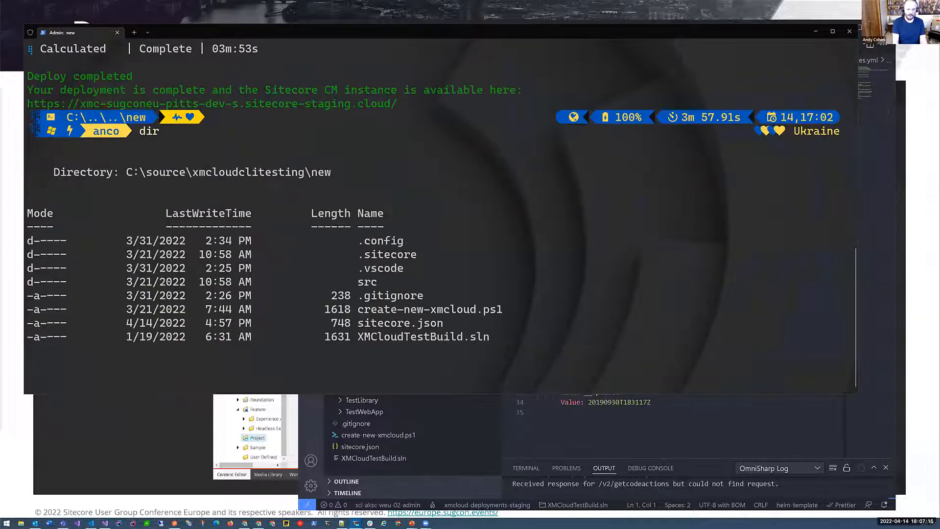
# - Run sitecore cloud deployment create for environment ID mALtAloieadLDbRo9bhon with the --upload option
pyautogui.write('d')
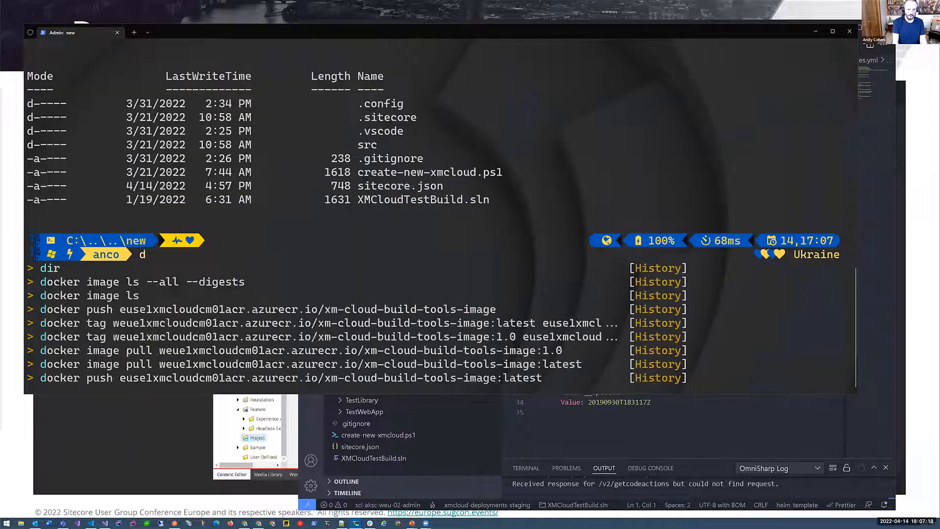
pyautogui.press('BackSpace')
pyautogui.press('Up')
pyautogui.press('Up')
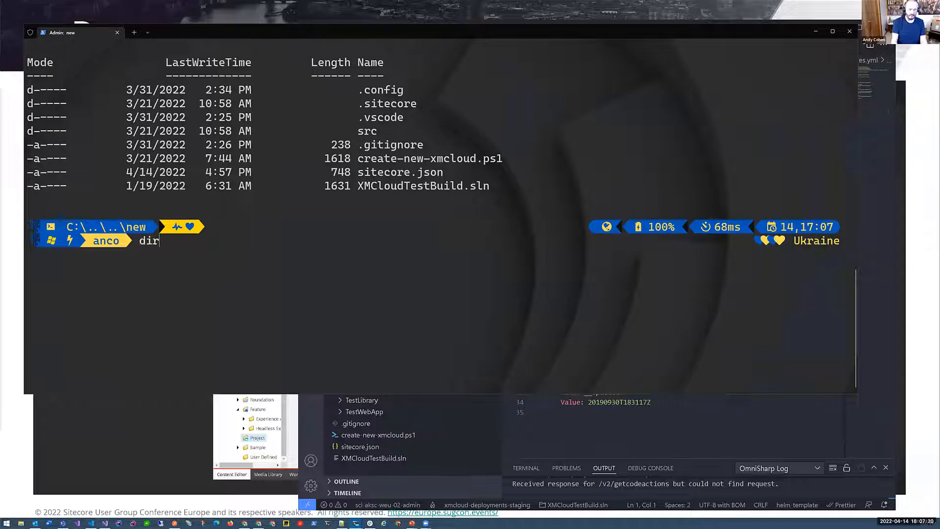
pyautogui.scroll(8, 185, 283)
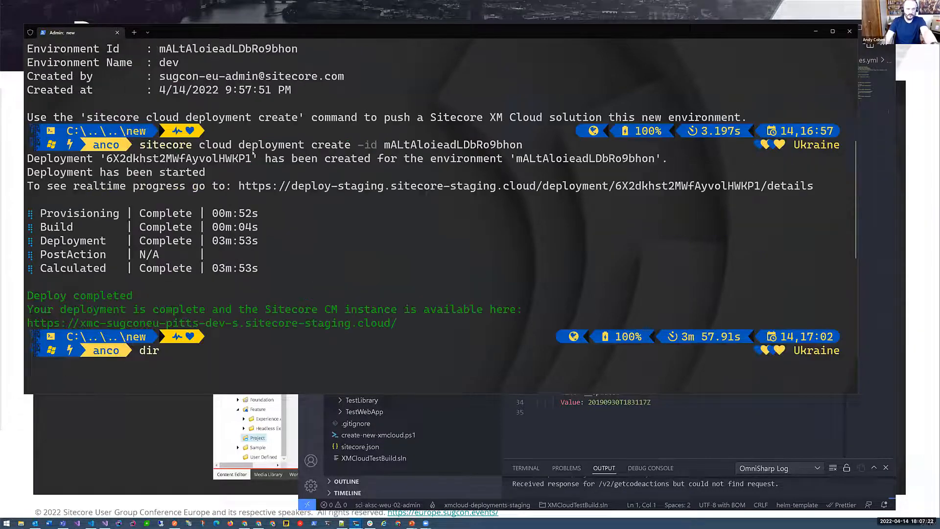
pyautogui.scroll(4, 249, 144)
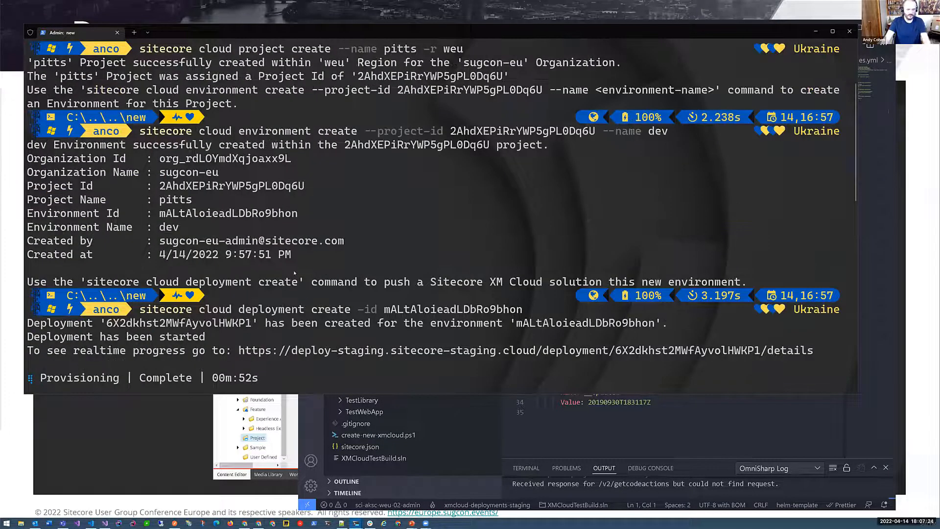
pyautogui.scroll(-10, 295, 273)
pyautogui.write('--upload')
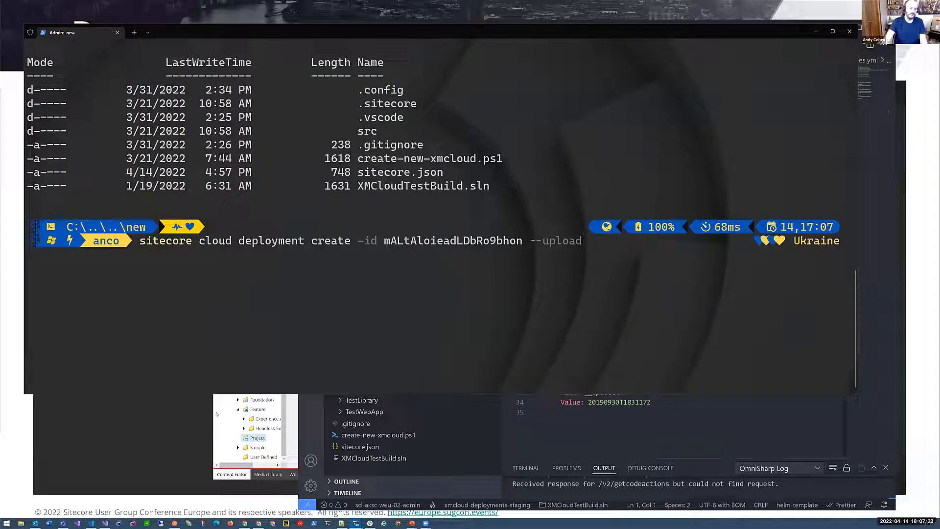
pyautogui.press('Return')
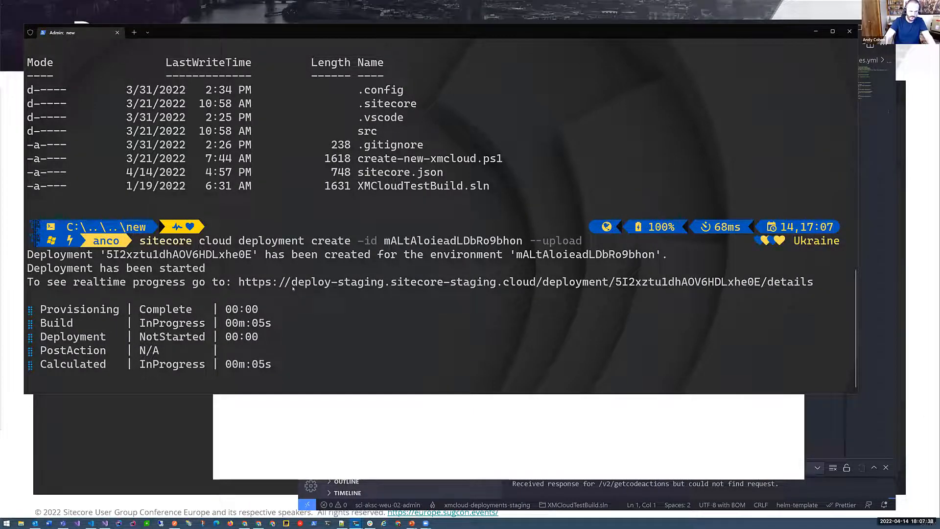
# - Switch to the deployment's details page in the browser, expand its Build log and narrow the browser window to uncover the terminal
pyautogui.click(273, 410)
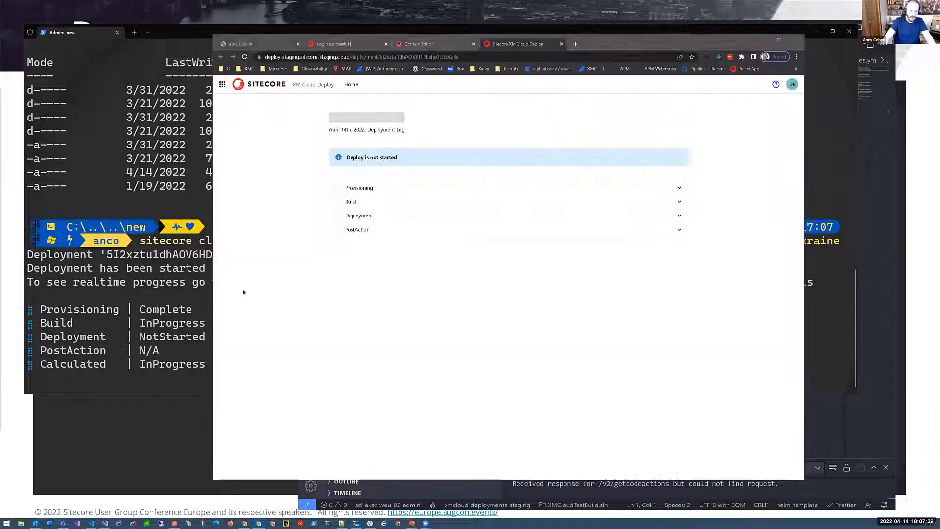
pyautogui.click(373, 203)
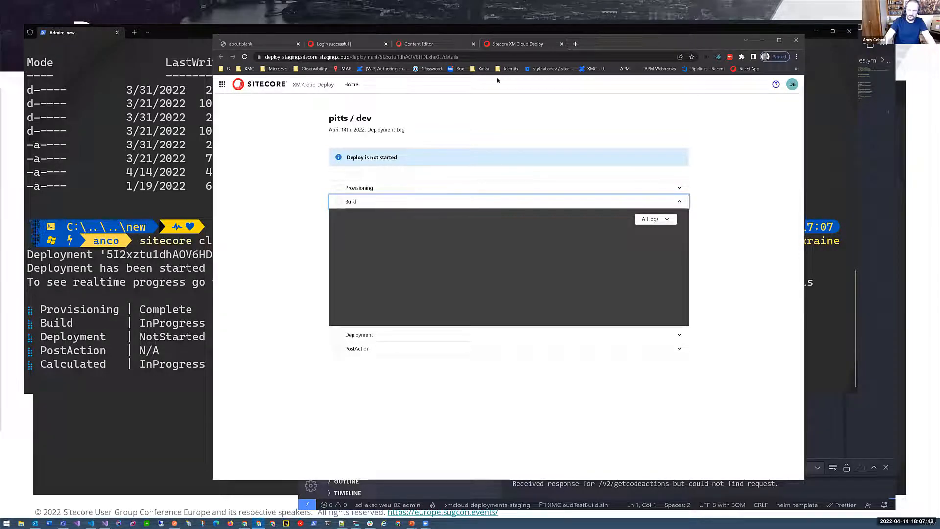
pyautogui.moveTo(213, 35); pyautogui.dragTo(269, 37)
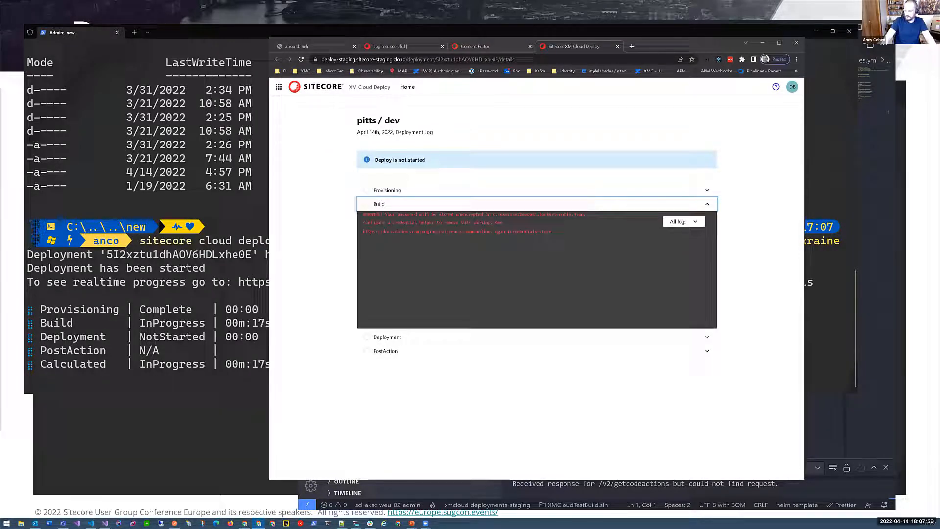
pyautogui.click(632, 46)
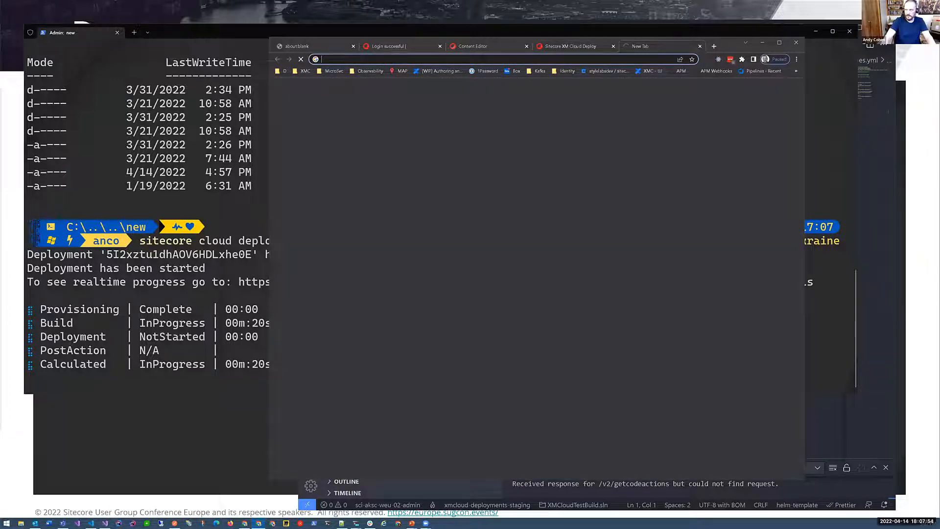
pyautogui.hotkey('ctrl', 'w')
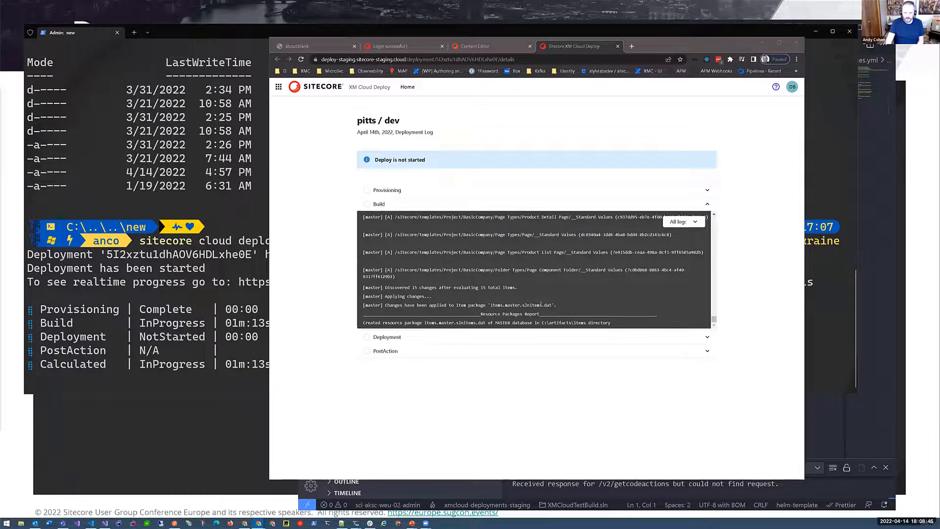
# - Highlight the Build log lines about the items.master.slnitems.dat package and its resource package report
pyautogui.tripleClick(562, 303)
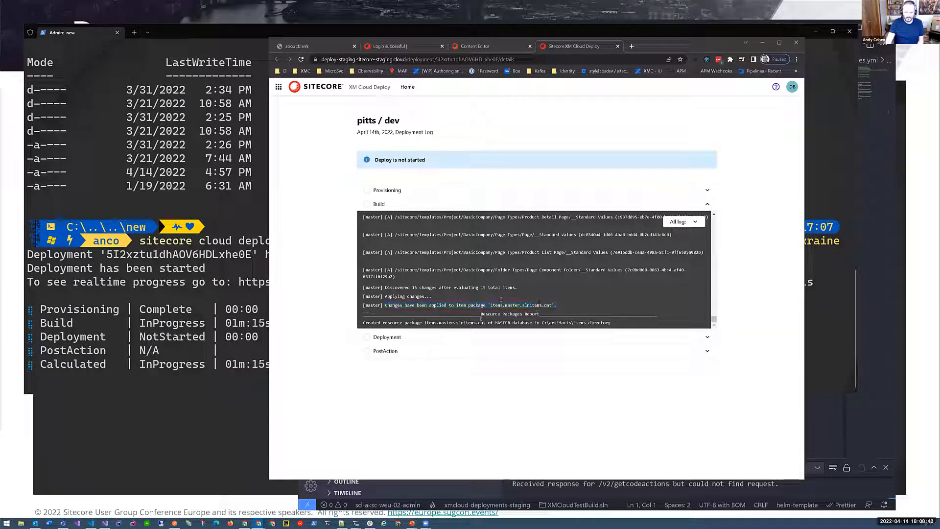
pyautogui.moveTo(531, 324); pyautogui.dragTo(333, 324)
pyautogui.click(498, 319)
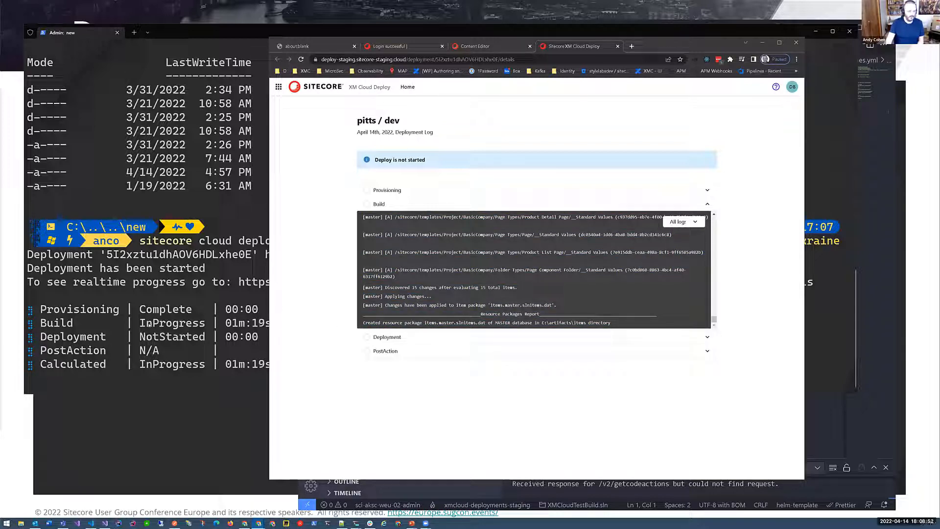
# - Return to the terminal and highlight the Build row in the deployment status output
pyautogui.click(140, 323)
pyautogui.moveTo(140, 323); pyautogui.dragTo(253, 322)
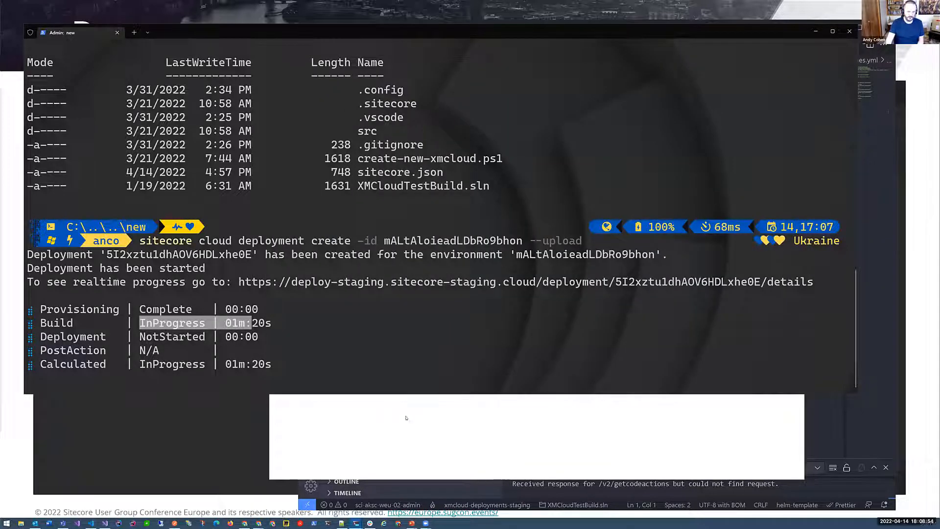
pyautogui.click(412, 275)
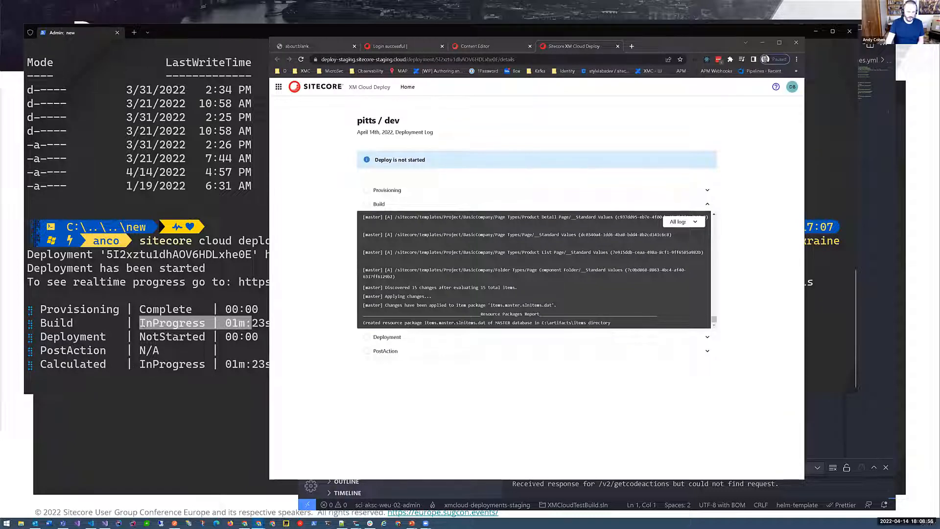
pyautogui.click(99, 343)
pyautogui.moveTo(130, 323); pyautogui.dragTo(295, 323)
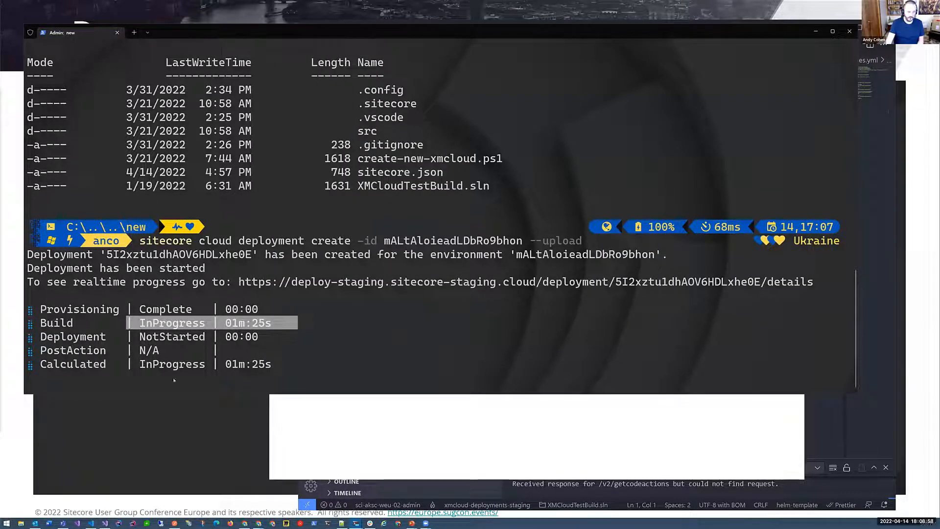
pyautogui.click(406, 397)
pyautogui.click(175, 337)
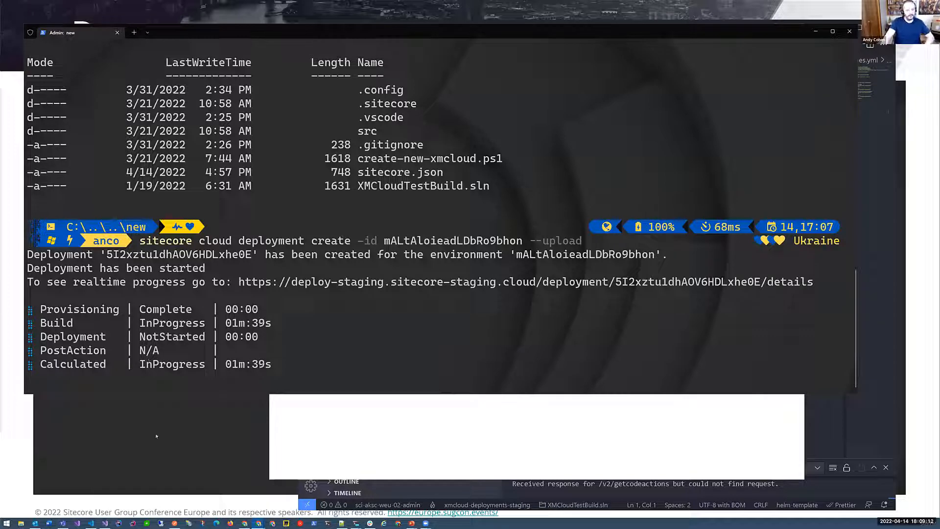
# - Return to XM Cloud Deploy in the browser and review the recent projects list on the home page
pyautogui.click(353, 457)
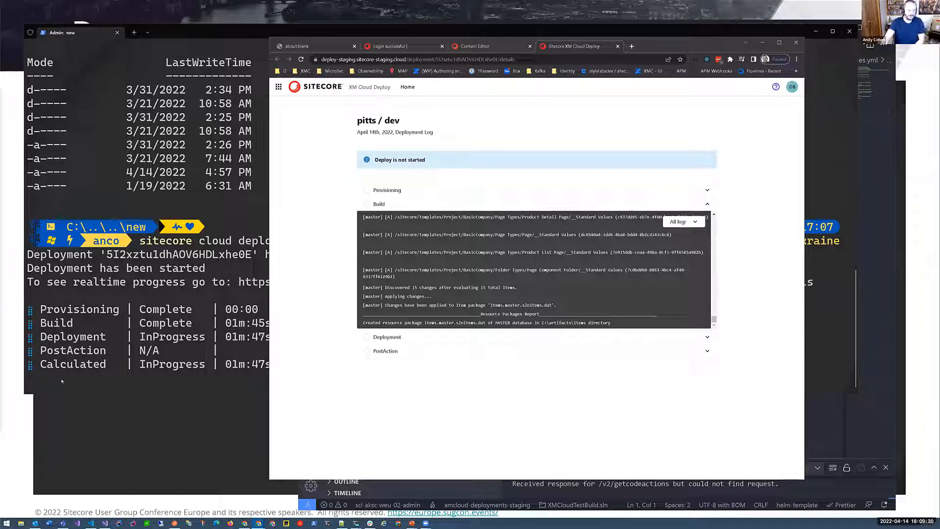
pyautogui.click(408, 87)
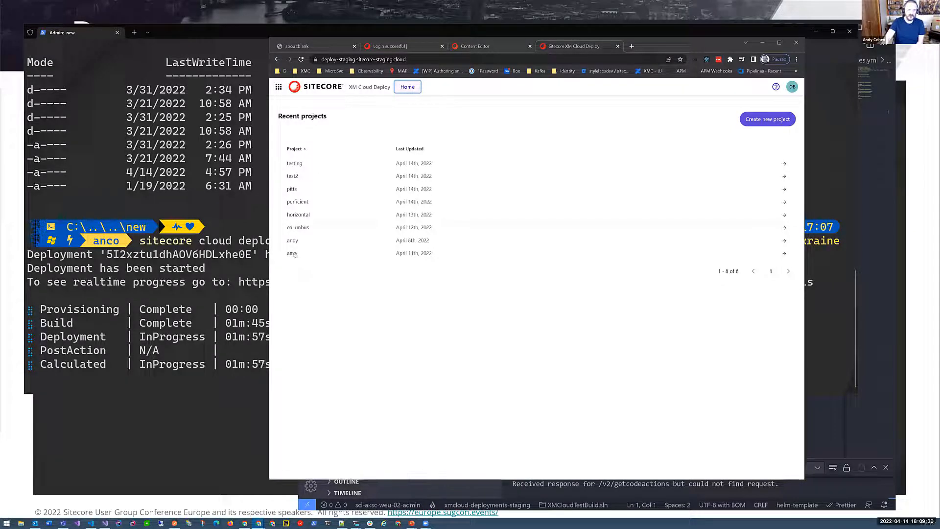
pyautogui.moveTo(306, 258)
pyautogui.mouseDown()
pyautogui.moveTo(287, 255)
pyautogui.moveTo(304, 262)
pyautogui.mouseUp()
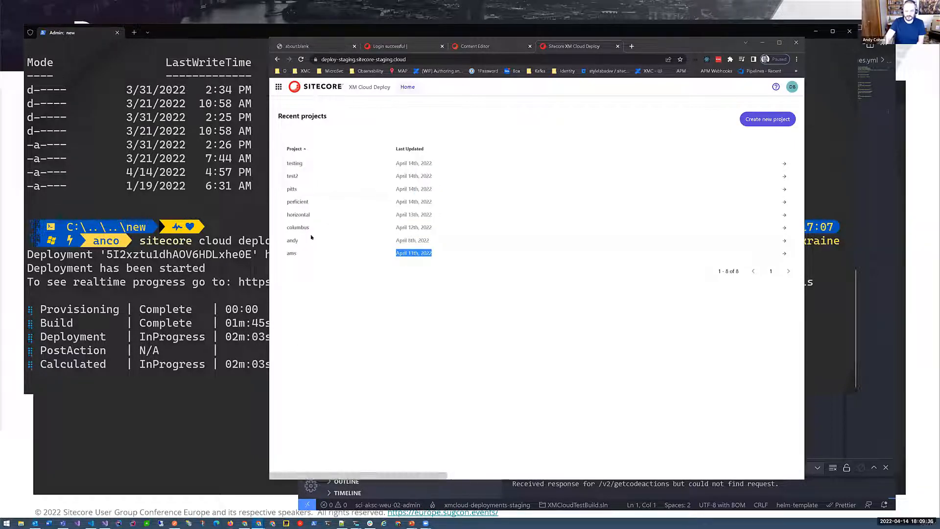
# - Preview the new project wizard using a starter template, project name sdfgsdfg and GitHub as repository provider, and close it without creating the project
pyautogui.click(785, 120)
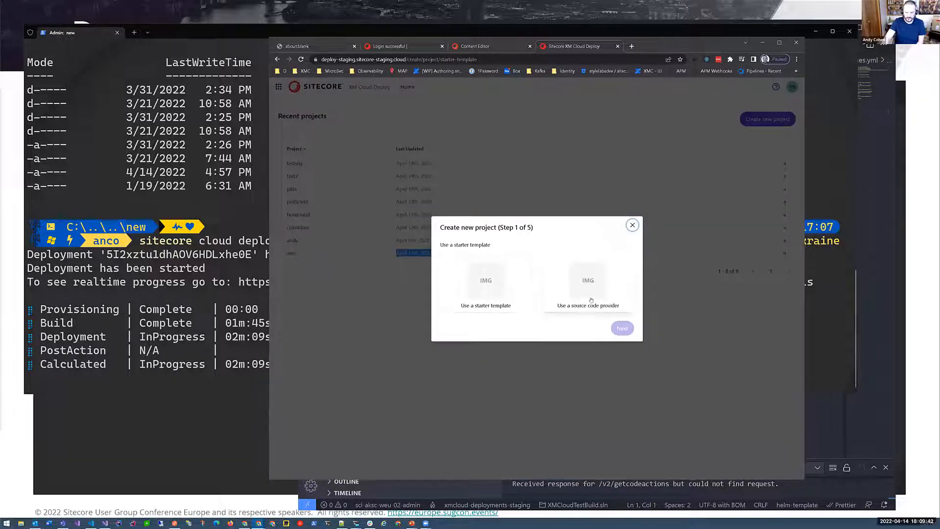
pyautogui.click(476, 298)
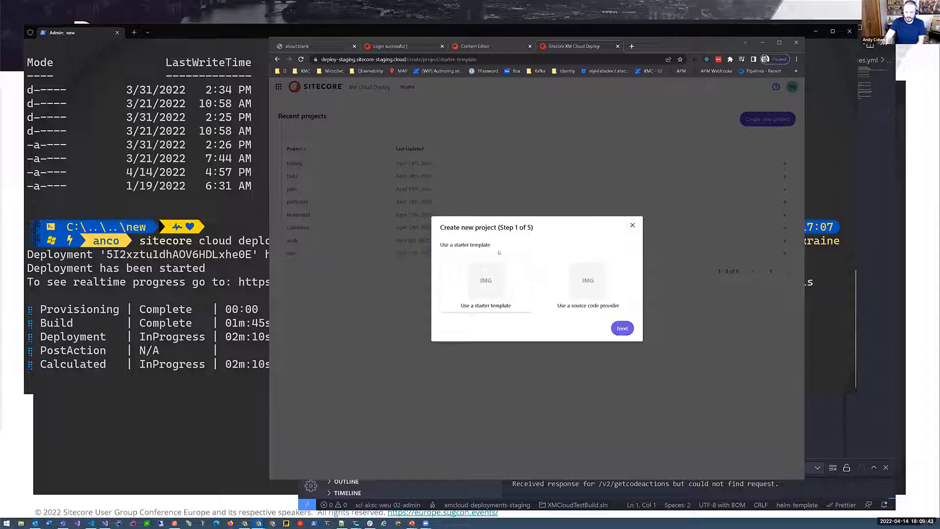
pyautogui.click(623, 329)
pyautogui.click(479, 298)
pyautogui.write('sdfgsdfg')
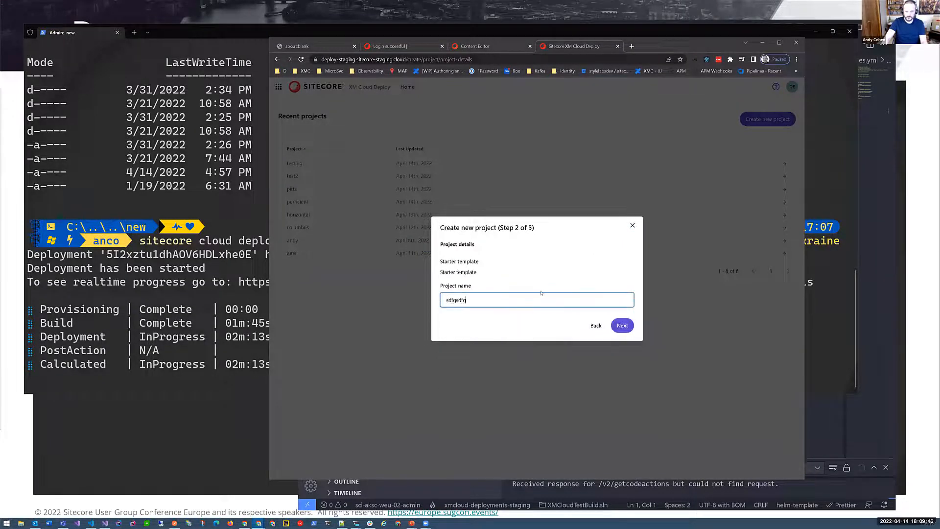
pyautogui.click(623, 325)
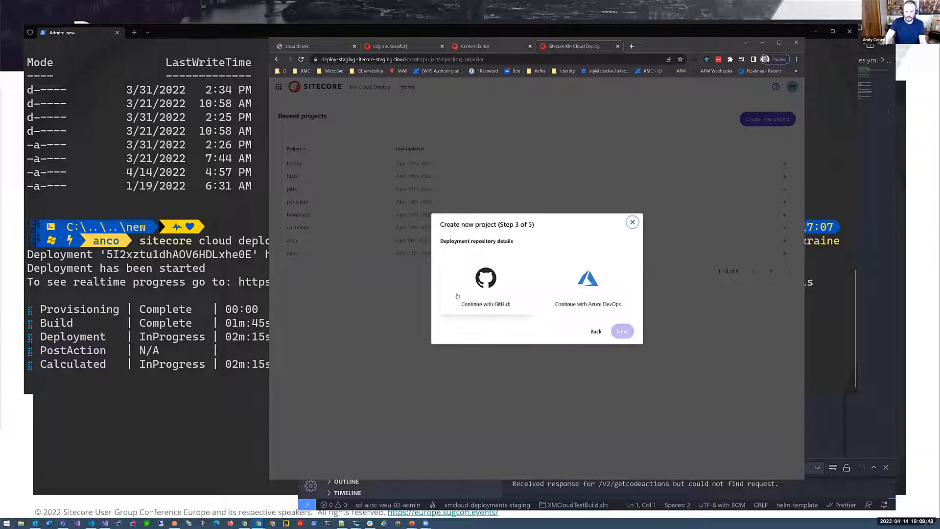
pyautogui.click(498, 285)
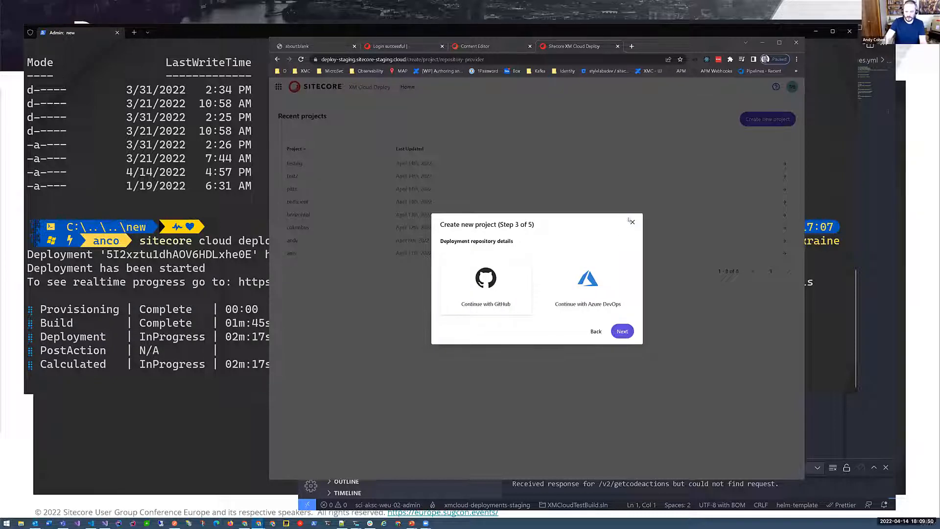
pyautogui.click(632, 222)
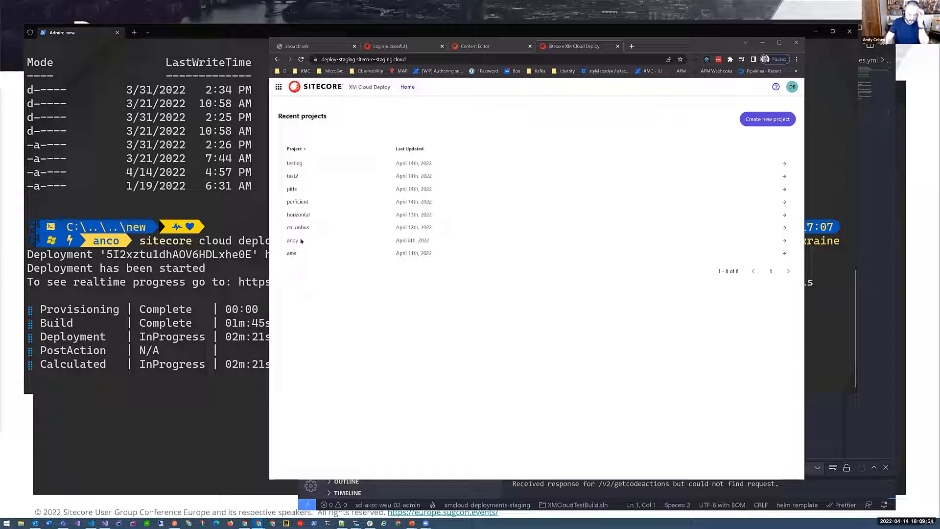
# - Open the pitts project, review its editable project details including the repository name, and close them unchanged
pyautogui.click(298, 189)
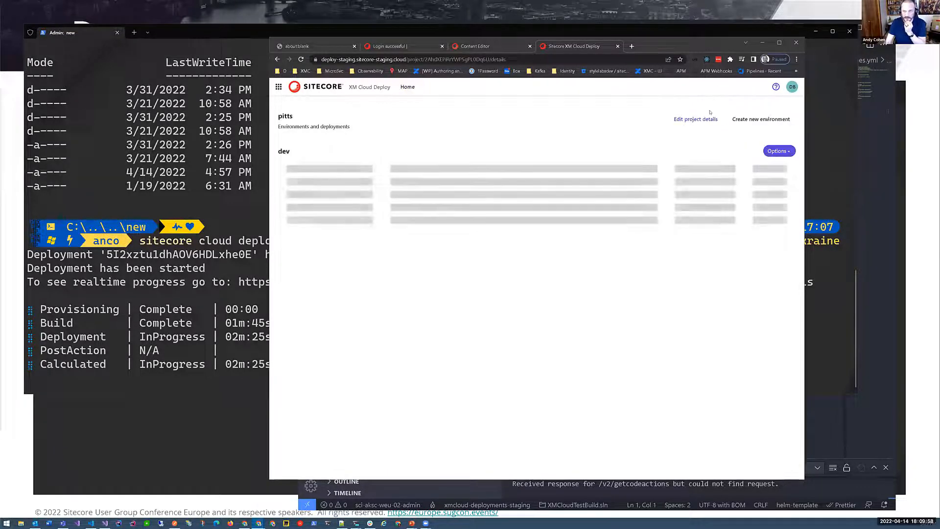
pyautogui.click(696, 120)
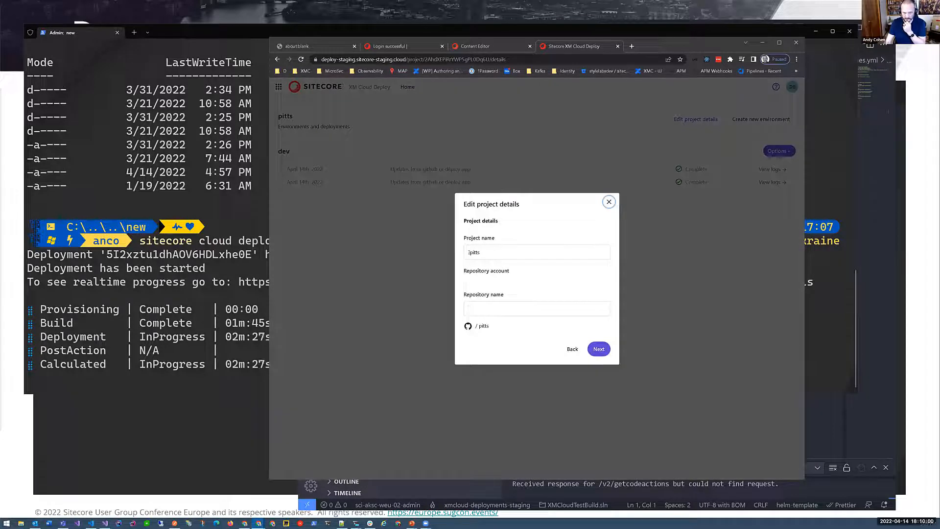
pyautogui.press('Tab')
pyautogui.press('Tab')
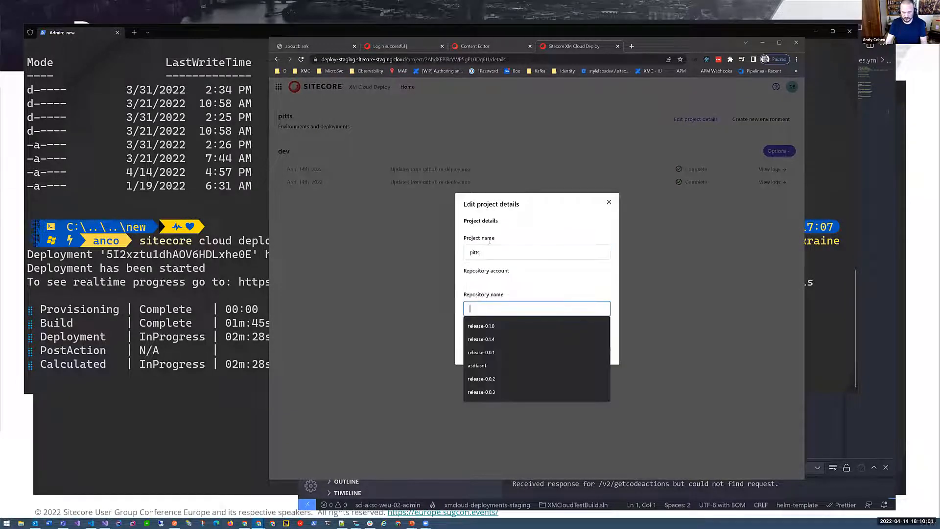
pyautogui.click(609, 202)
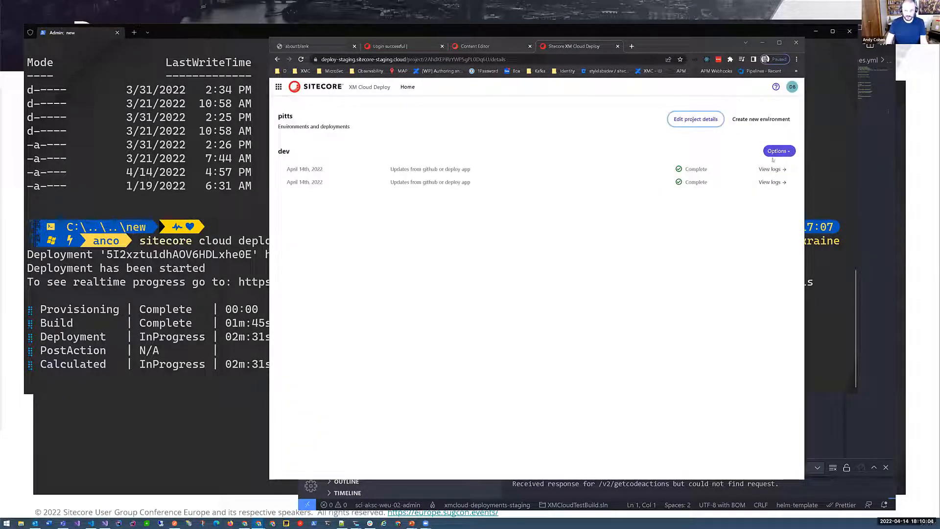
# - Review the dev environment's deployment entries and show the options available for that environment
pyautogui.moveTo(292, 151); pyautogui.dragTo(424, 273)
pyautogui.moveTo(489, 184); pyautogui.dragTo(513, 260)
pyautogui.click(512, 260)
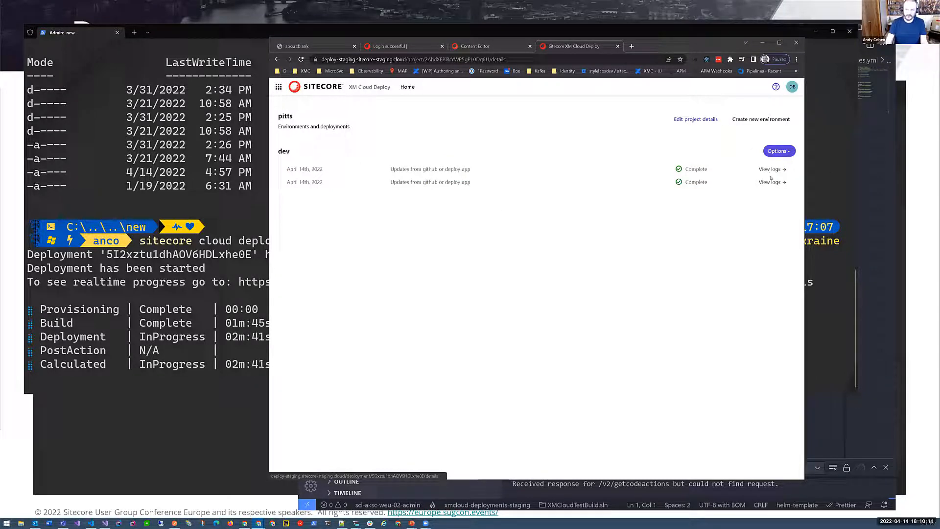
pyautogui.click(779, 151)
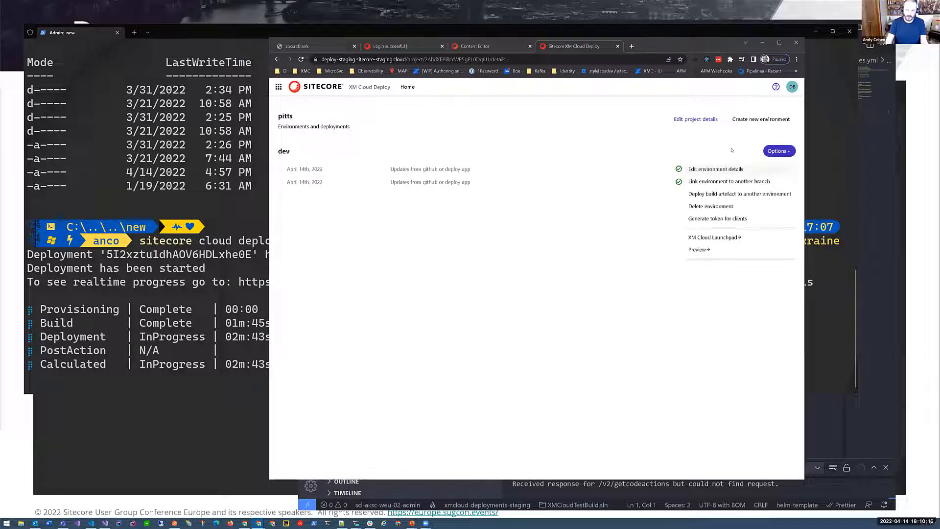
# - Review the dev environment's editable details, including the branch link and deployment trigger settings, and close them unchanged
pyautogui.click(715, 169)
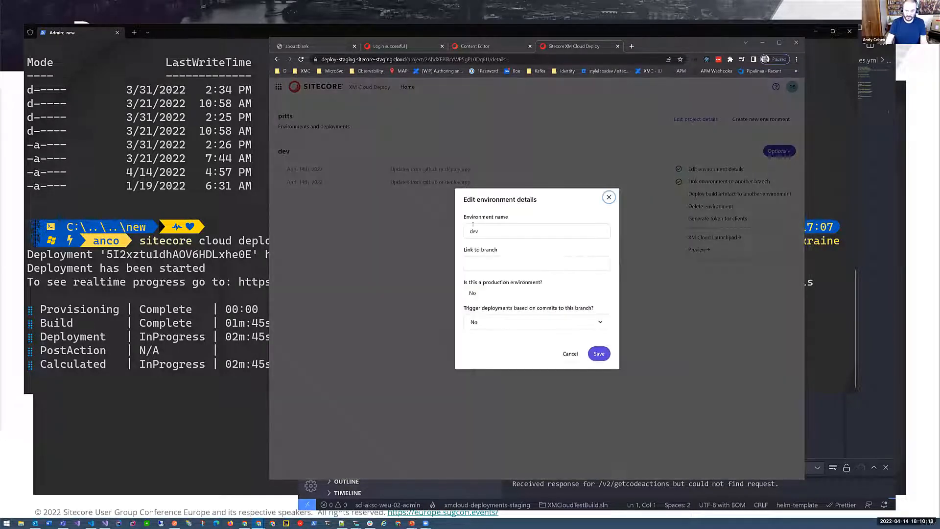
pyautogui.click(476, 262)
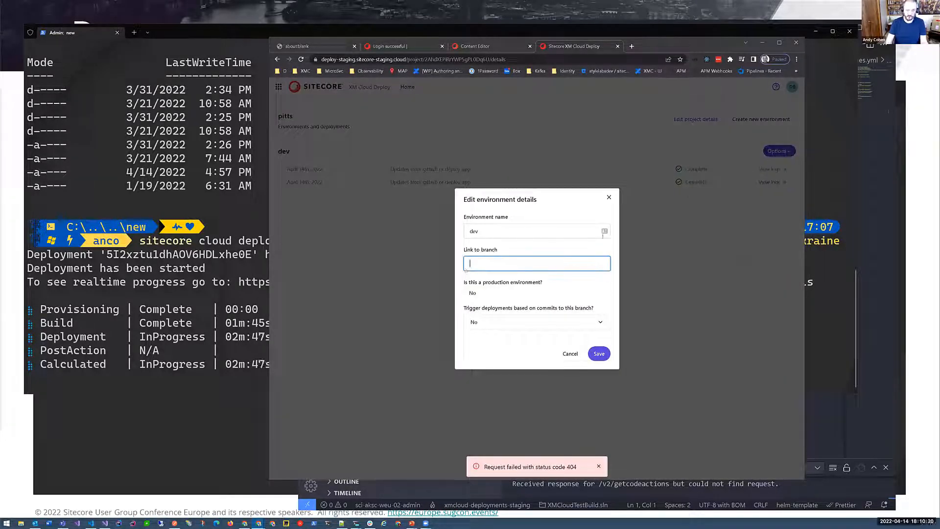
pyautogui.click(609, 197)
# - Review the dev environment's remaining options, such as deploying a build artefact to another environment and generating a client token
pyautogui.click(785, 152)
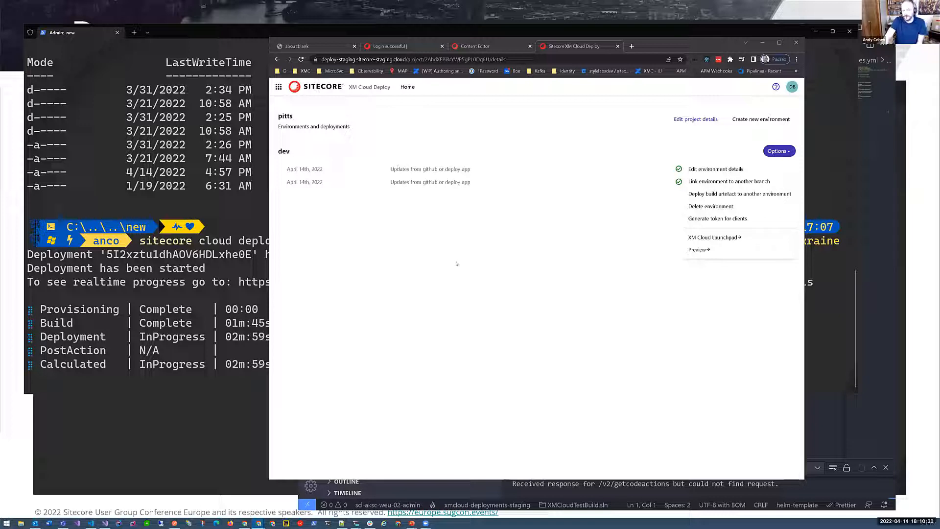
pyautogui.press('Escape')
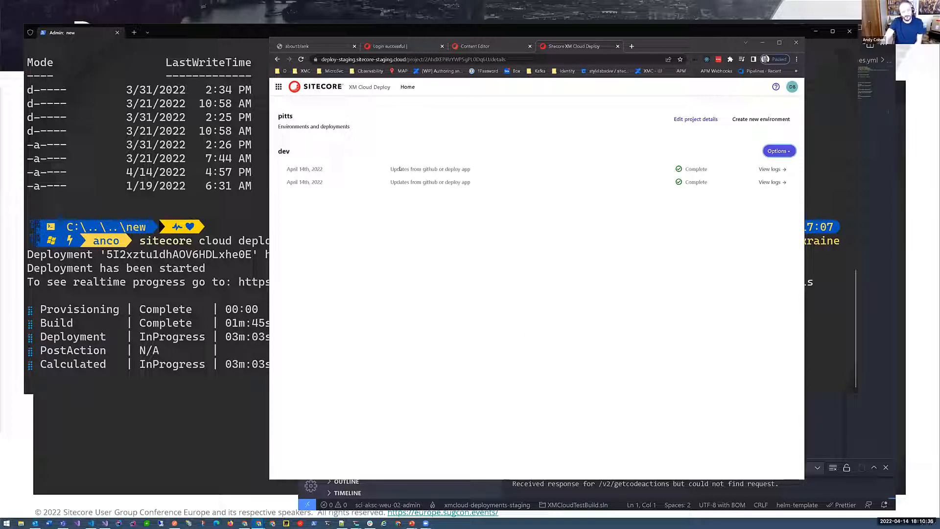
pyautogui.click(779, 151)
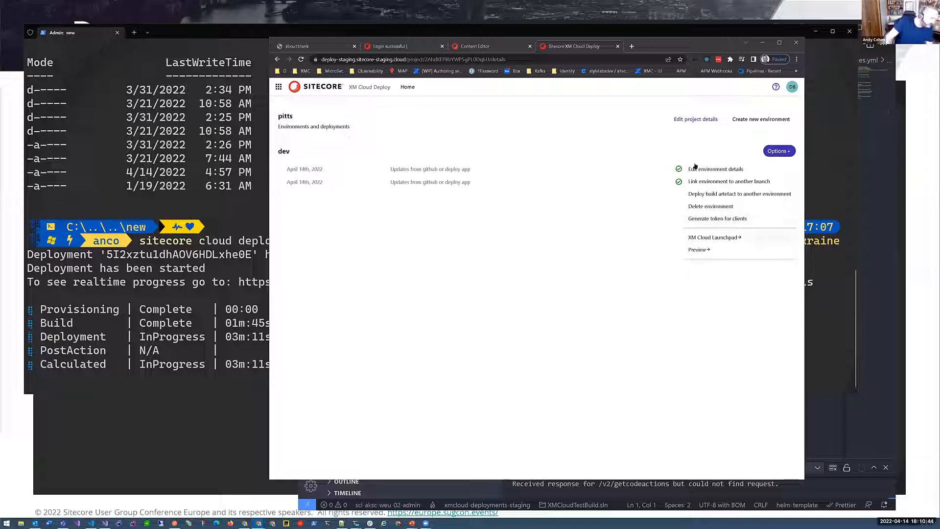
pyautogui.click(594, 310)
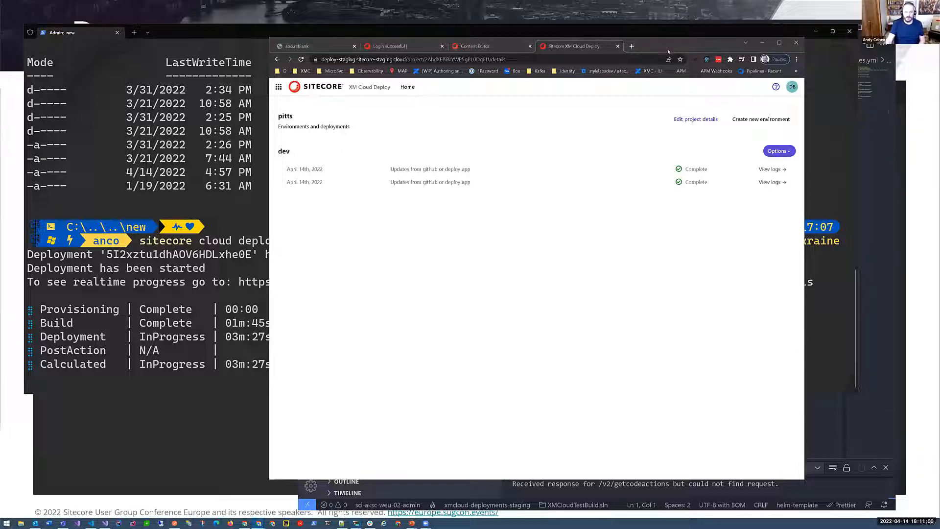
# - Move the browser aside, look over the serialized BasicCompany templates in Visual Studio Code, and return to XM Cloud Deploy
pyautogui.moveTo(655, 49); pyautogui.dragTo(693, 55)
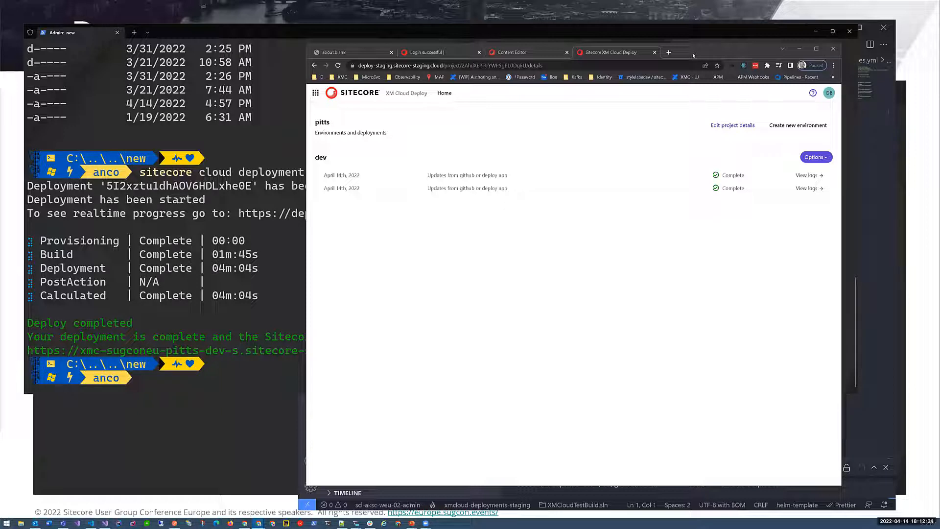
pyautogui.click(894, 41)
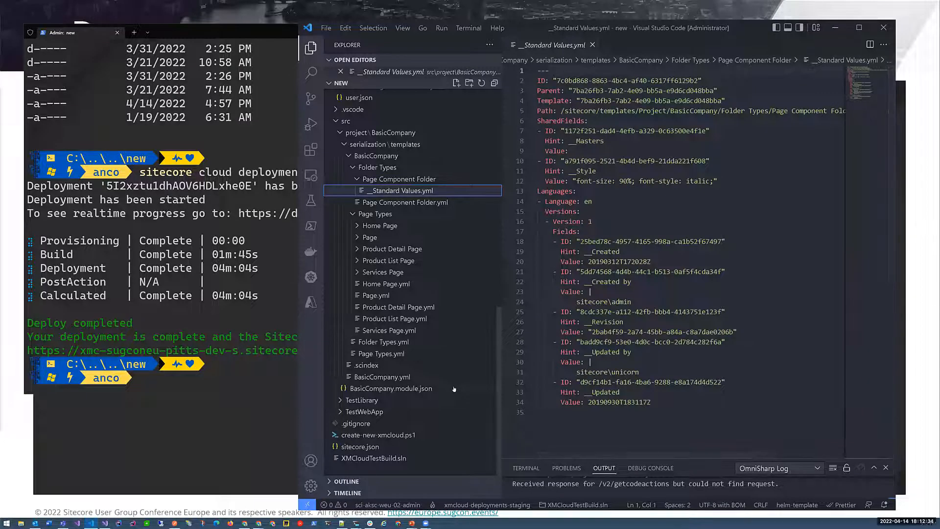
pyautogui.hotkey('alt', 'Tab')
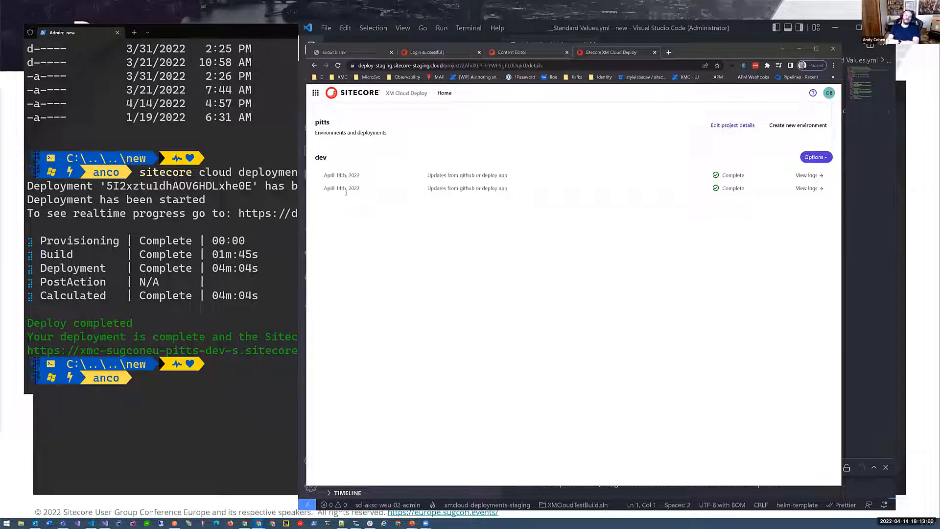
pyautogui.doubleClick(314, 151)
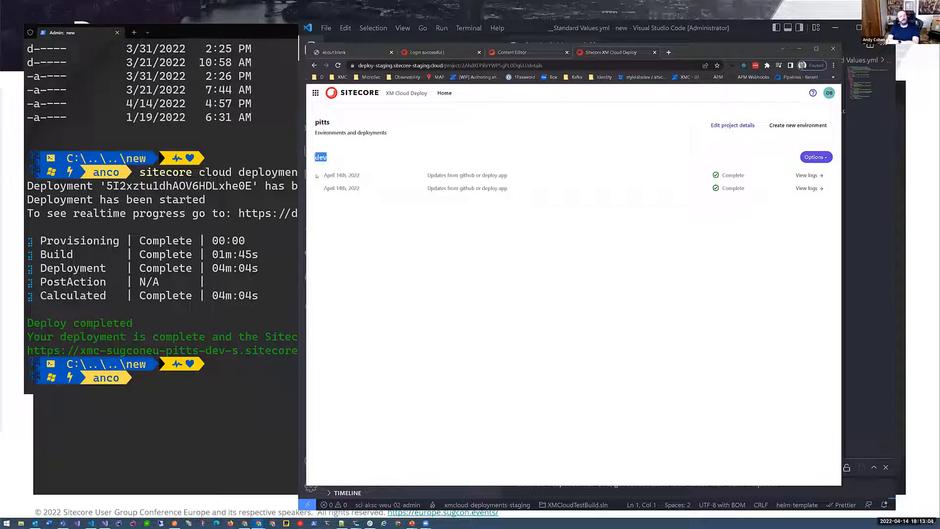
pyautogui.doubleClick(320, 158)
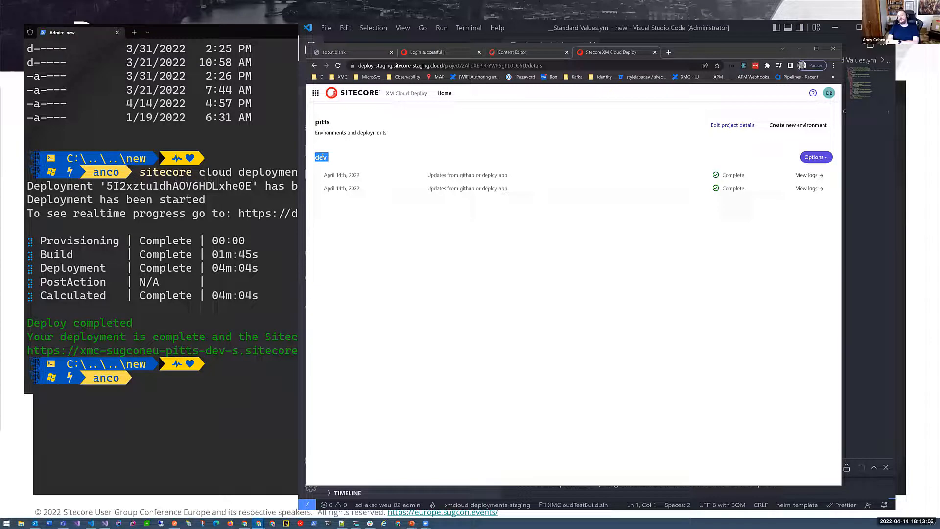
pyautogui.click(320, 158)
pyautogui.doubleClick(319, 158)
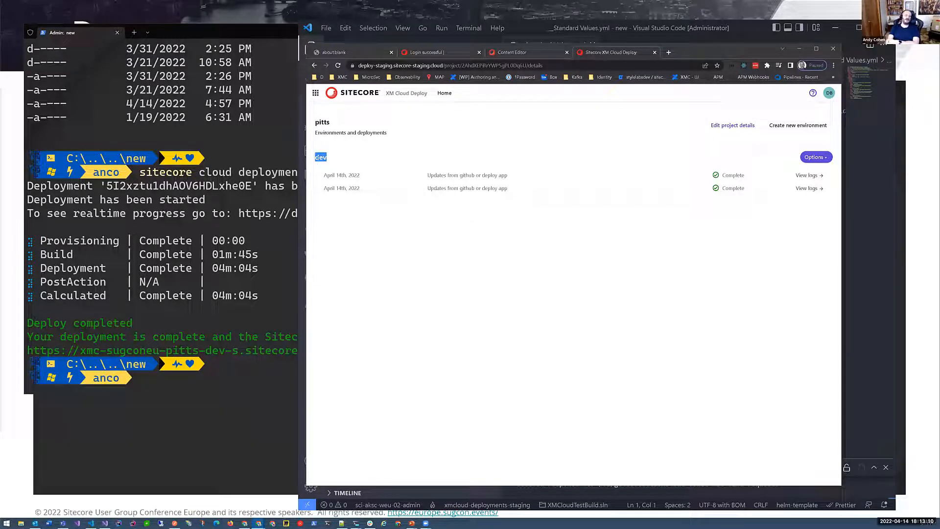
pyautogui.doubleClick(318, 157)
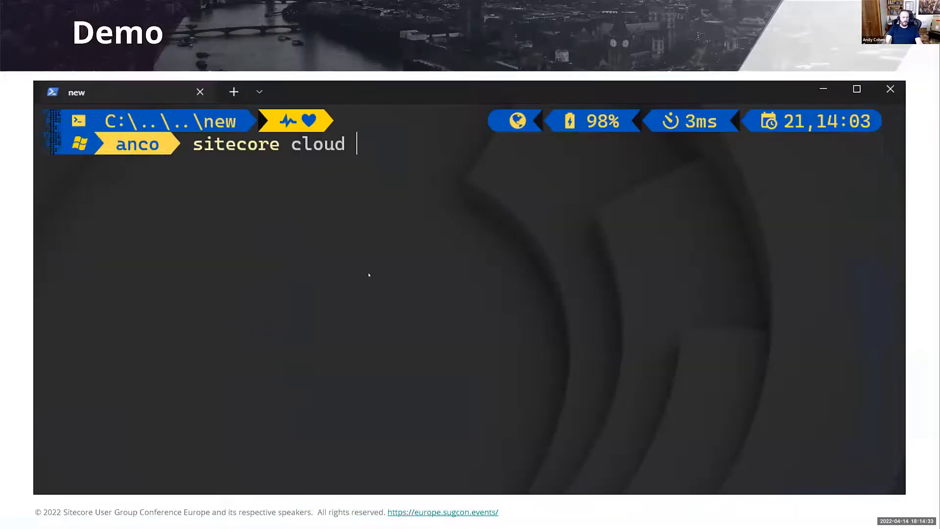
# - Switch to the PowerPoint presentation, start the slideshow from its first slide and advance through the Self-service Builds & Deployments slide
pyautogui.press('Right')
pyautogui.press('Right')
pyautogui.press('Right')
pyautogui.press('Right')
pyautogui.press('Right')
pyautogui.press('Right')
pyautogui.press('Right')
pyautogui.press('Right')
pyautogui.press('Right')
pyautogui.press('Right')
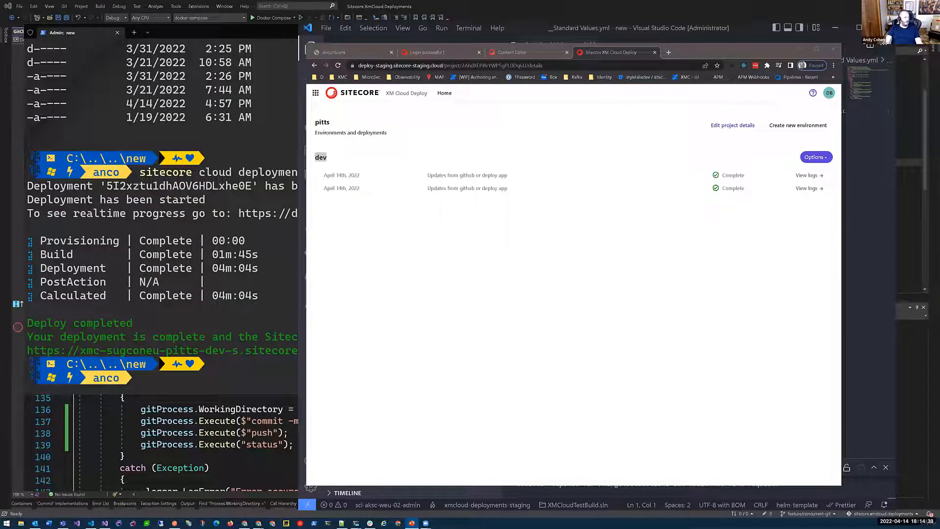
pyautogui.press('F5')
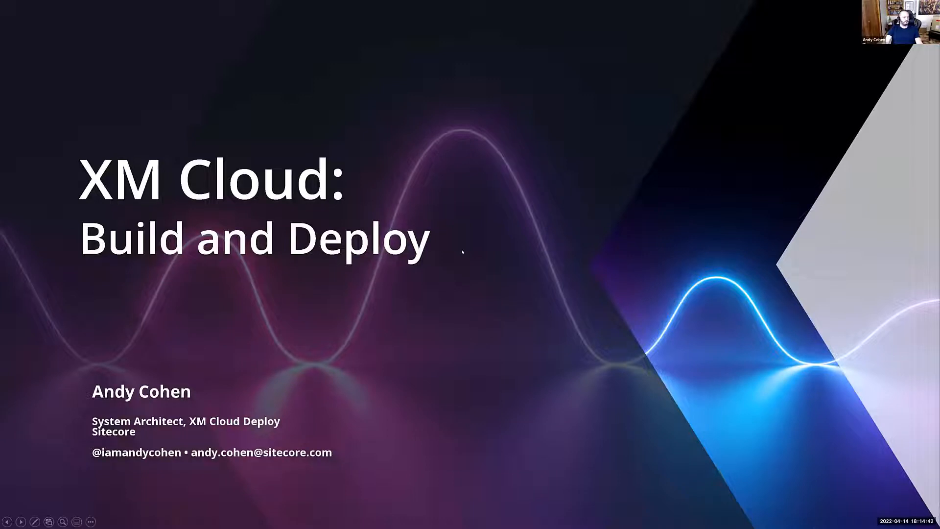
pyautogui.press('Right')
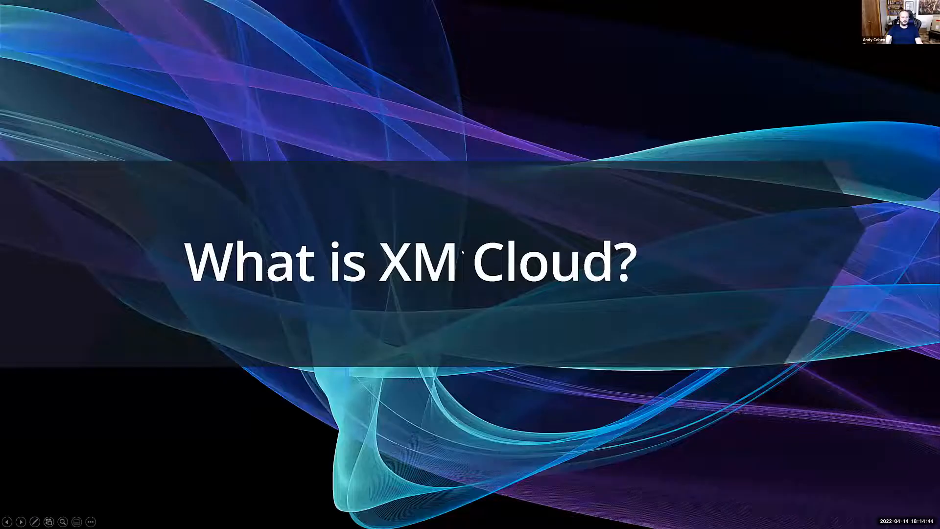
pyautogui.press('Right')
pyautogui.press('Right')
pyautogui.press('Right')
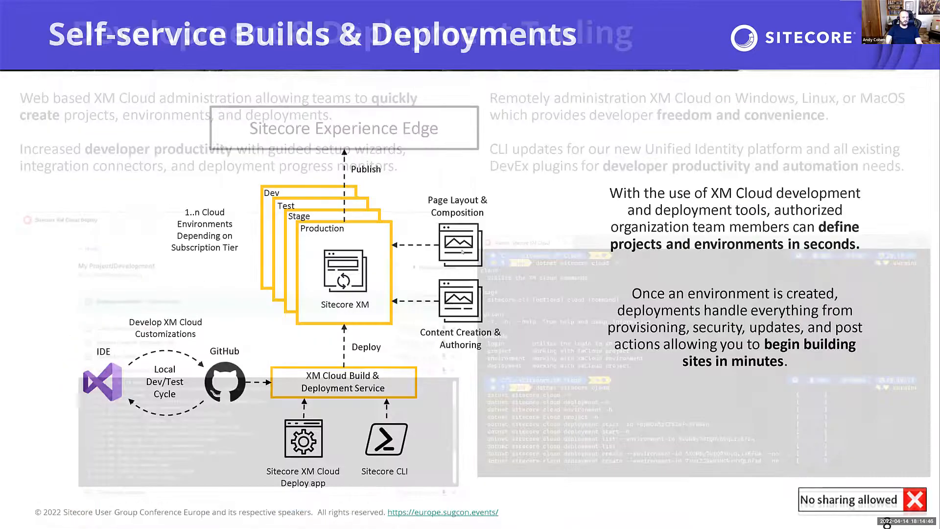